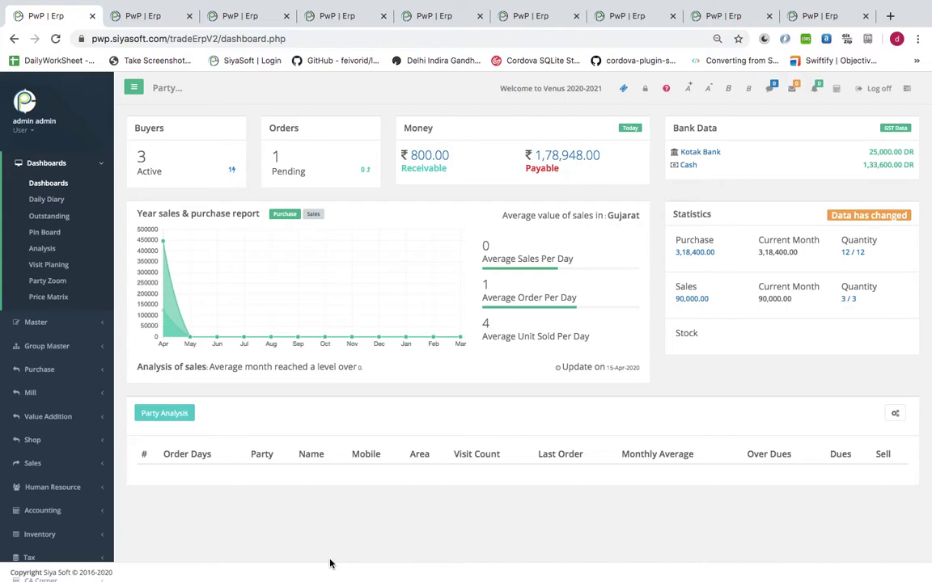
Step: Review the purchase Invoice Report, followed by the purchase Return Report, for 01-04-2020 to 31-03-2021
left_click(57, 369)
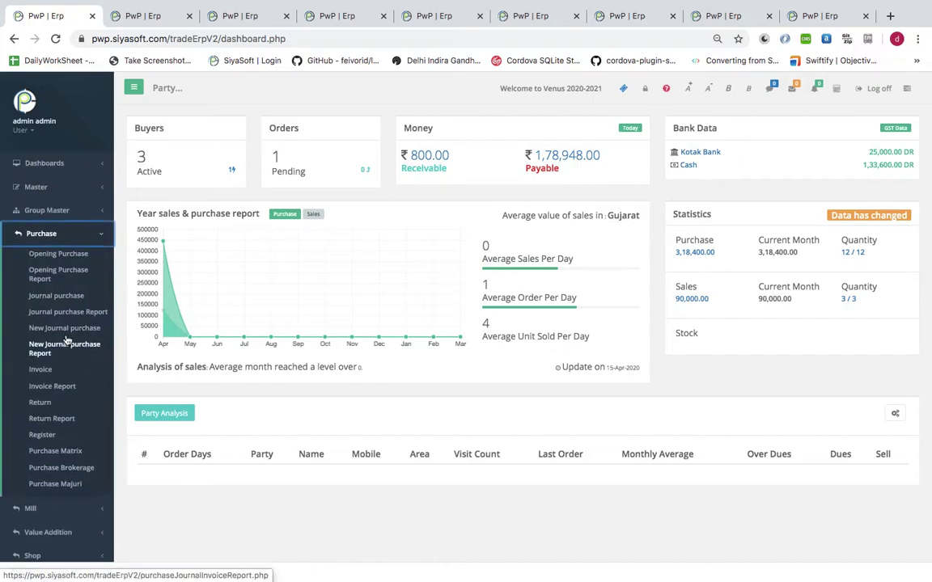
left_click(54, 387)
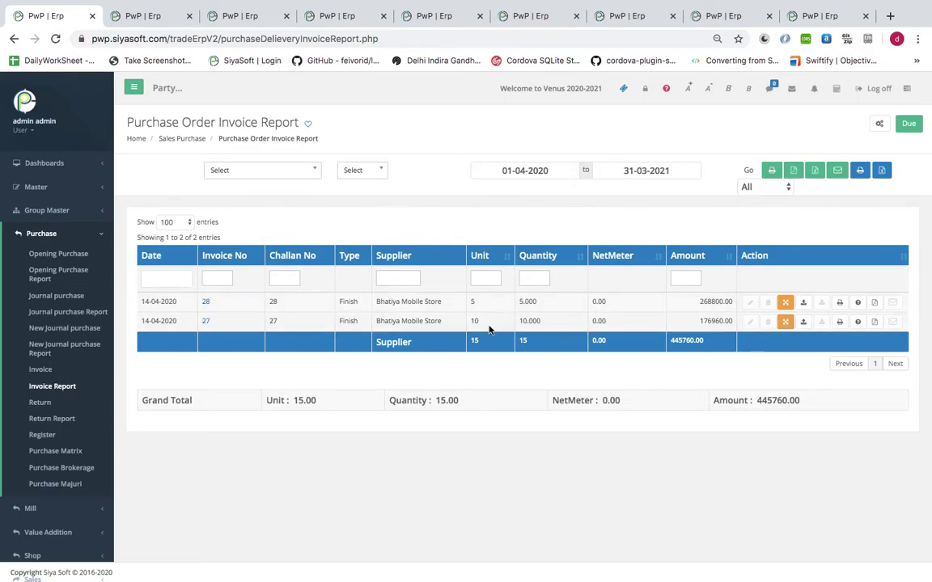
left_click(61, 423)
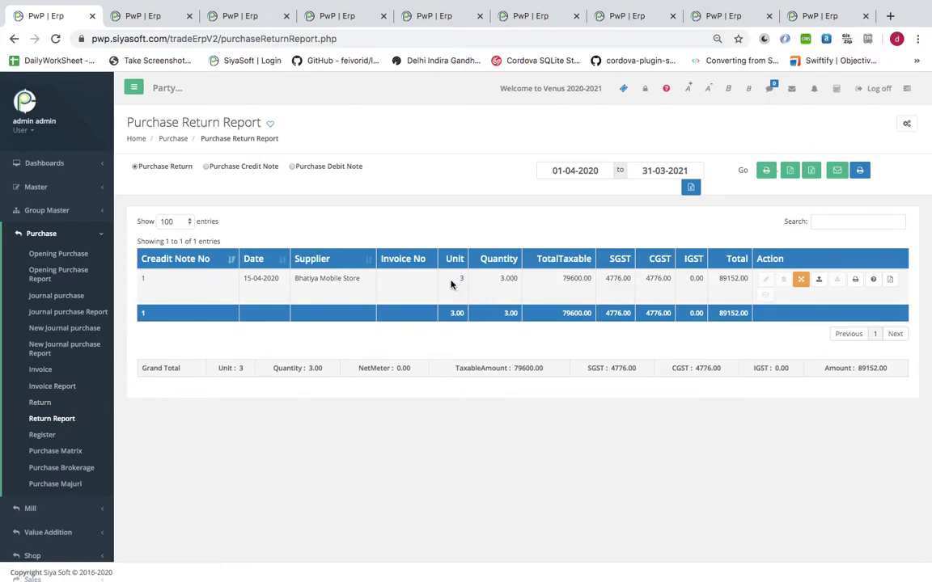
Step: Return to the dashboard, view the outstanding list behind the Payable amount, and close that list
left_click(65, 165)
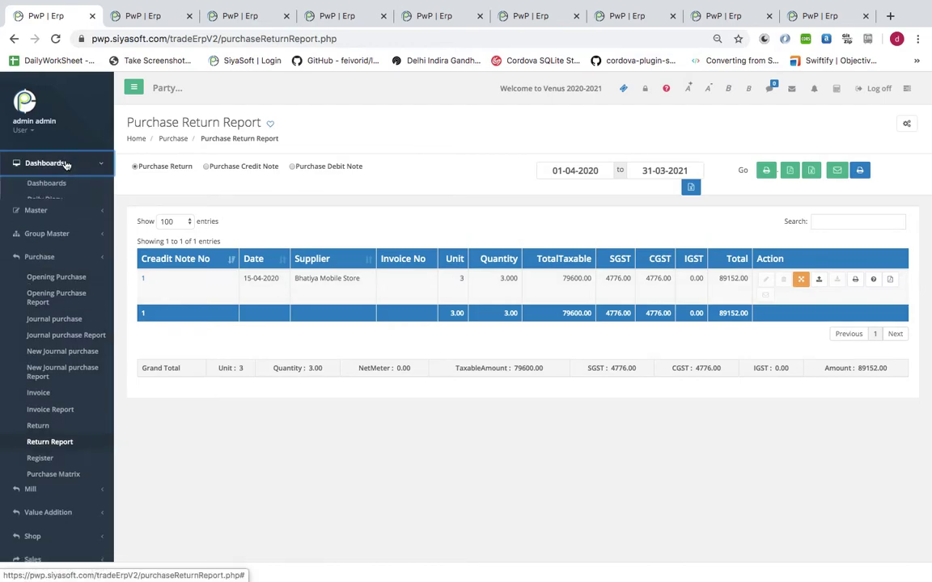
left_click(51, 185)
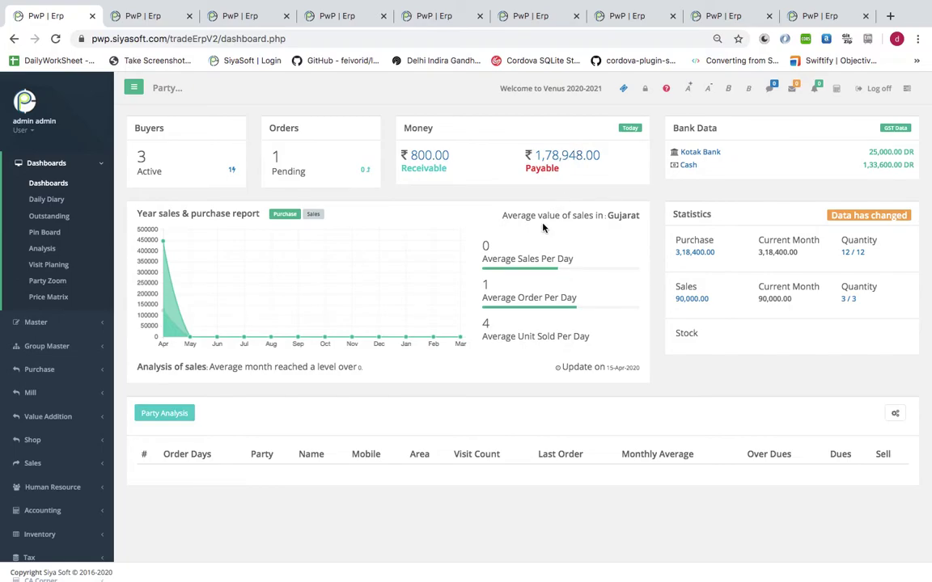
left_click(580, 156)
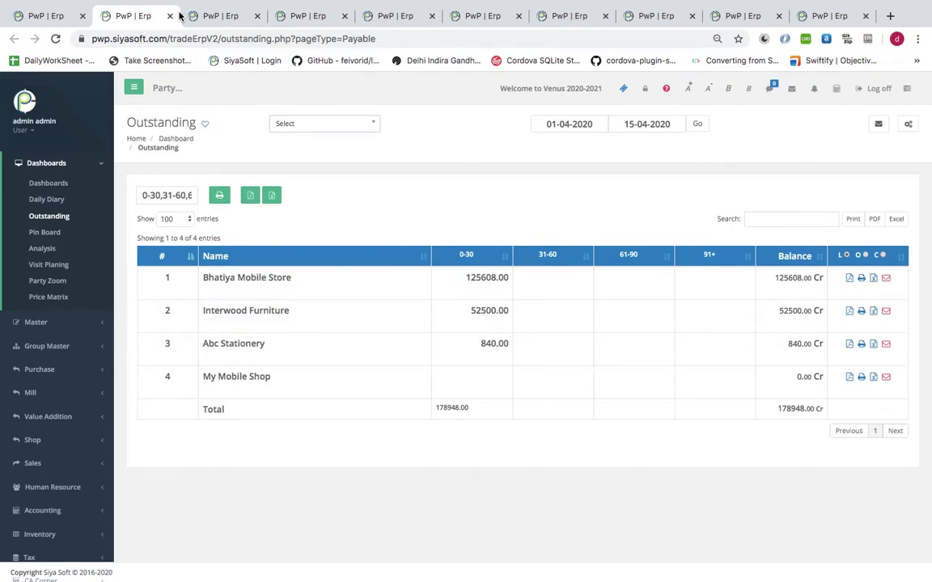
left_click(169, 17)
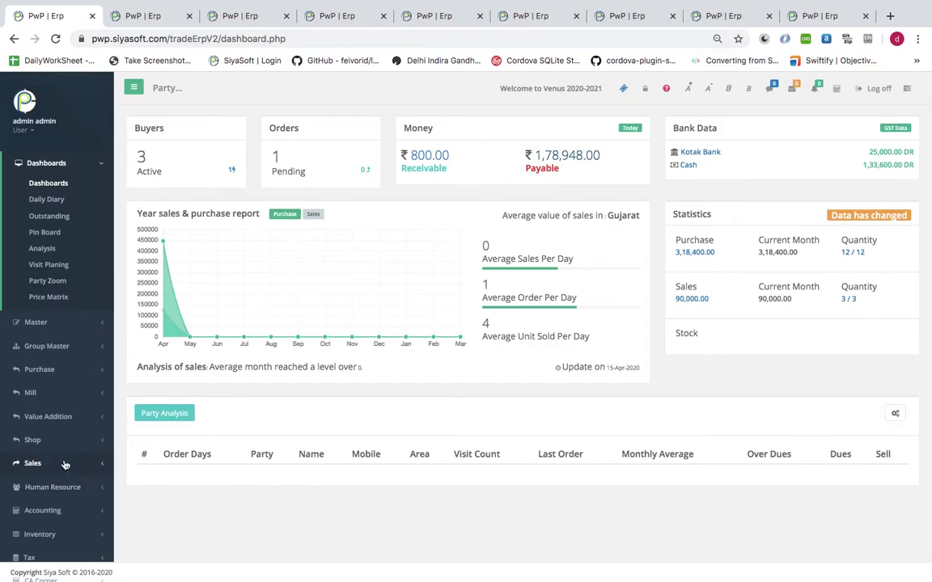
Step: Review the sales Invoice Report, followed by the sales Return Report
left_click(34, 462)
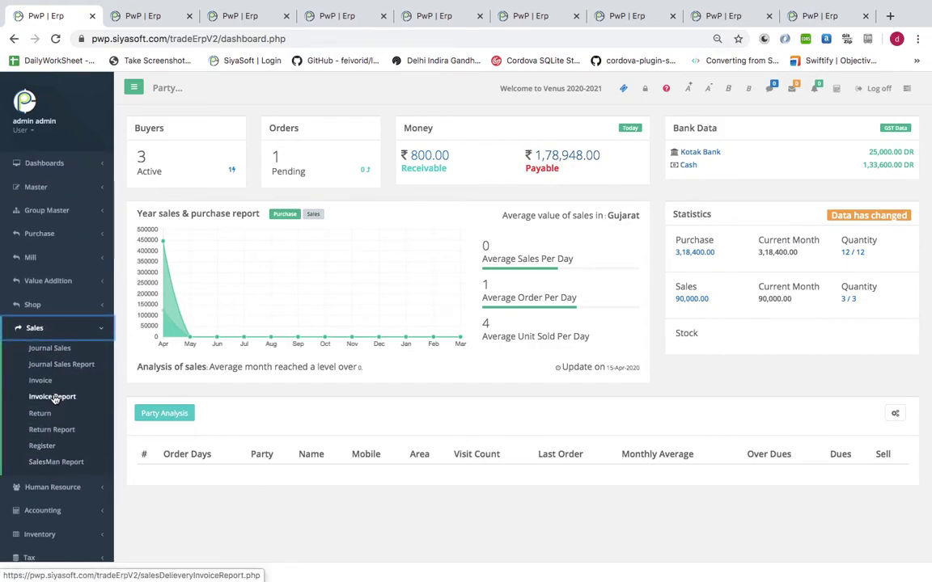
left_click(54, 397)
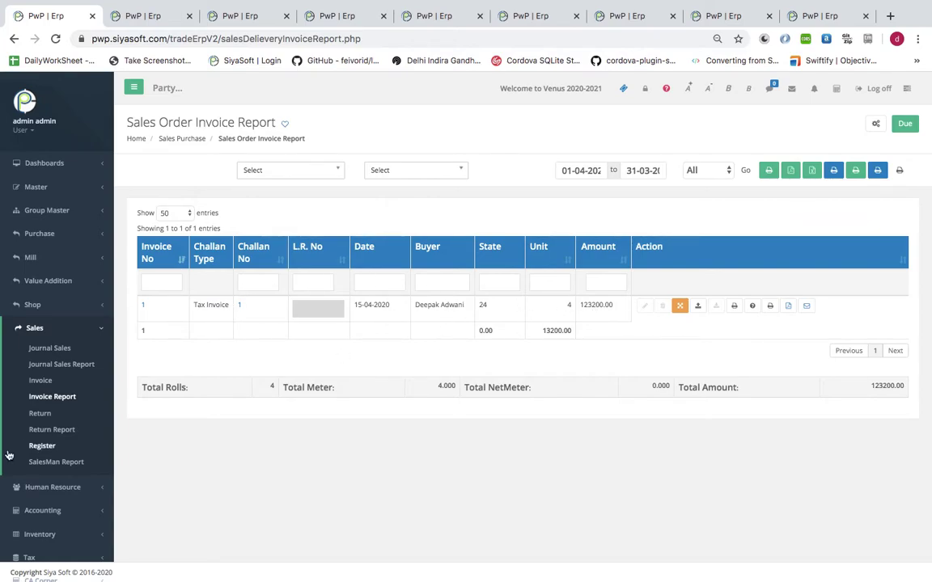
left_click(57, 431)
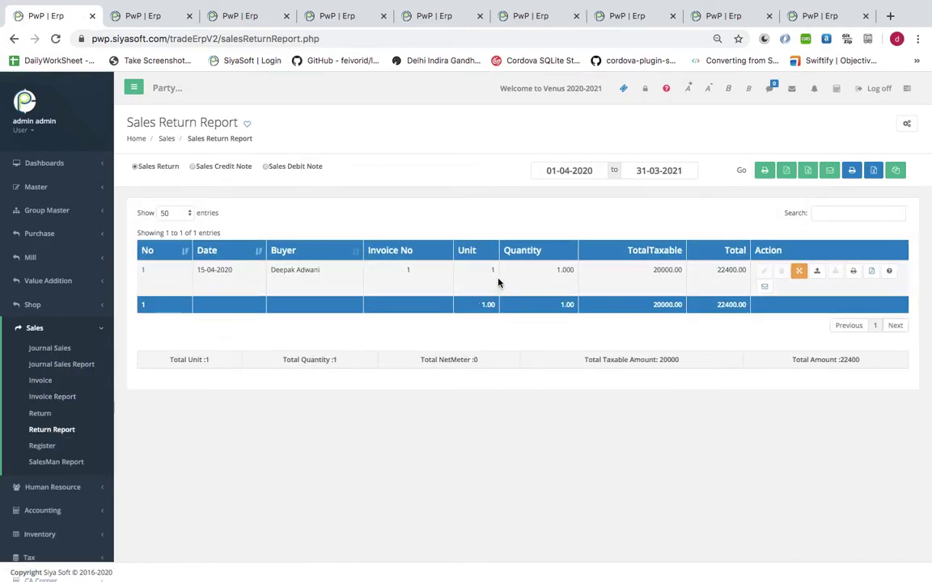
Step: Go back to the dashboard and examine the purchase and sales figures under Statistics
left_click(72, 166)
left_click(48, 182)
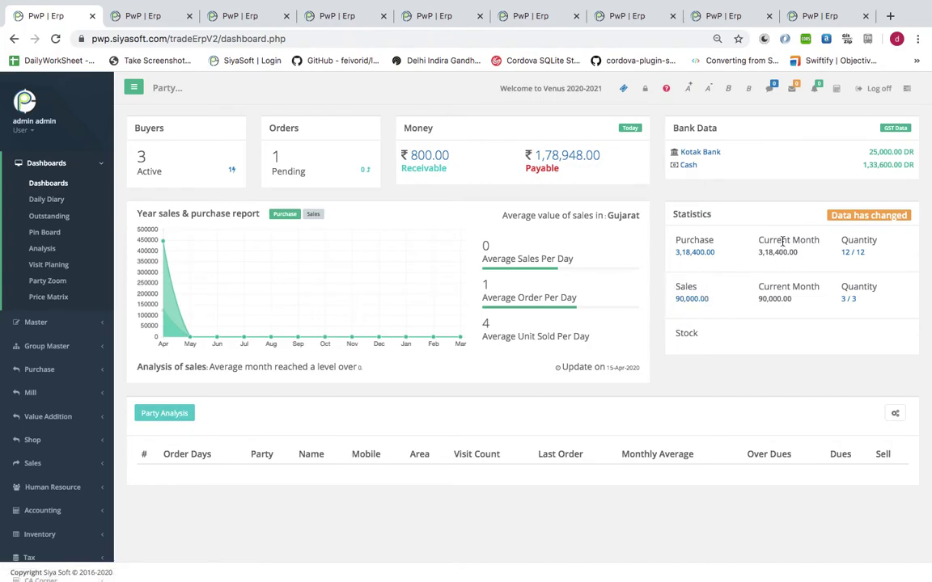
double_click(687, 215)
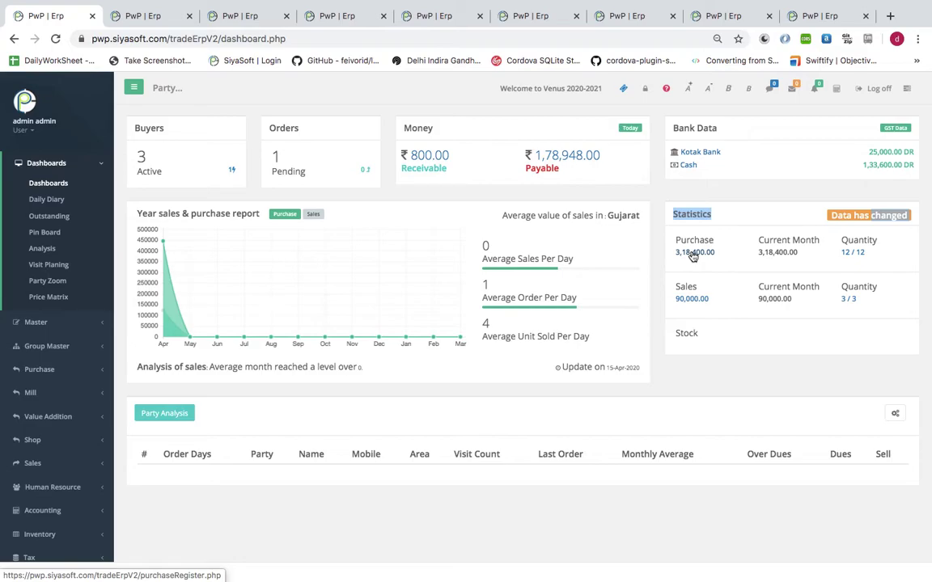
double_click(776, 254)
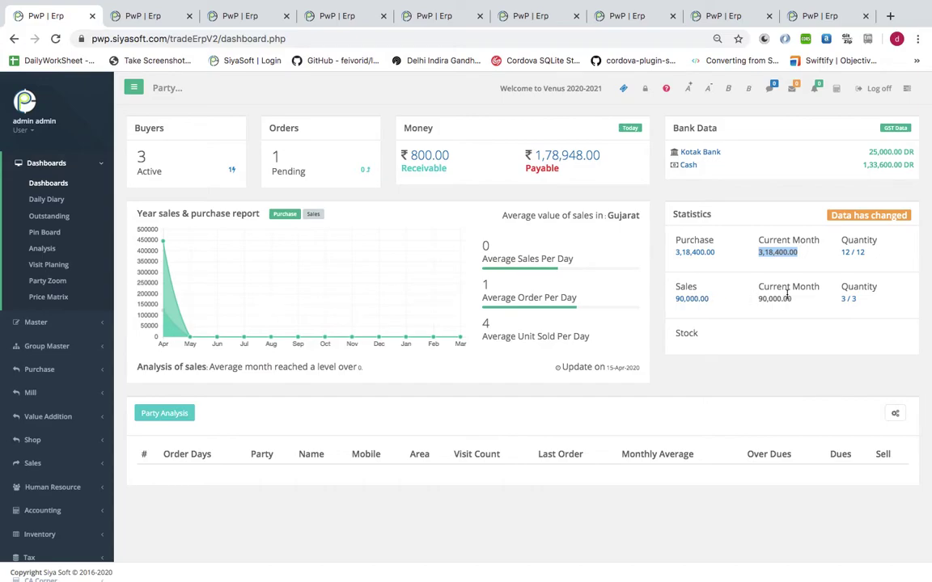
Step: Load the Party Analysis on the dashboard and check each party's dues and sell amounts
mouse_move(161, 259)
left_click(171, 415)
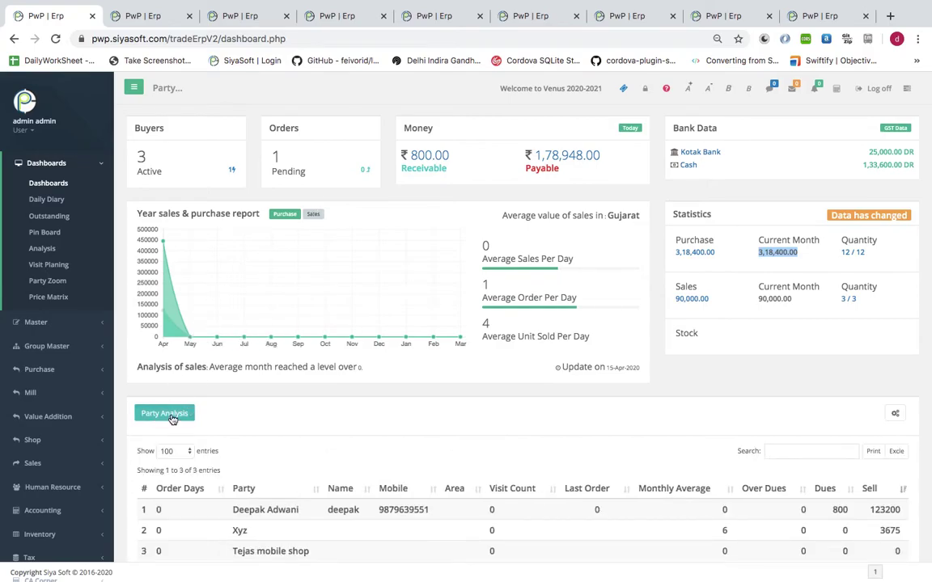
scroll(365, 431, "down", 2)
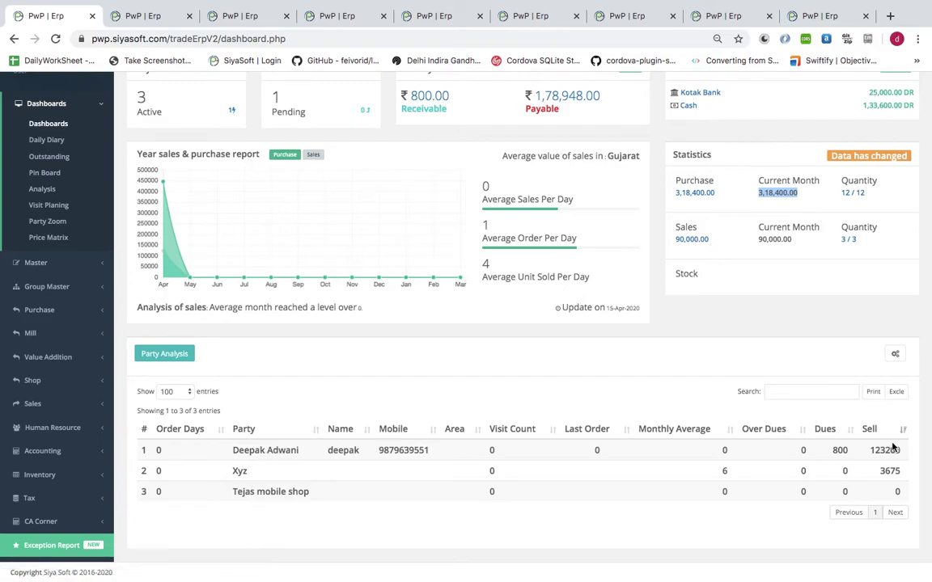
double_click(837, 450)
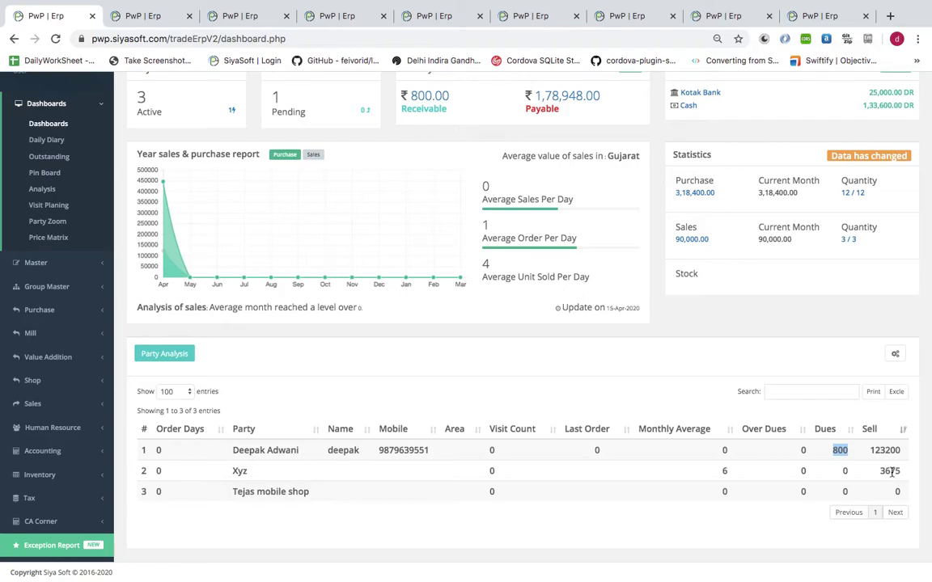
scroll(558, 227, "up", 2)
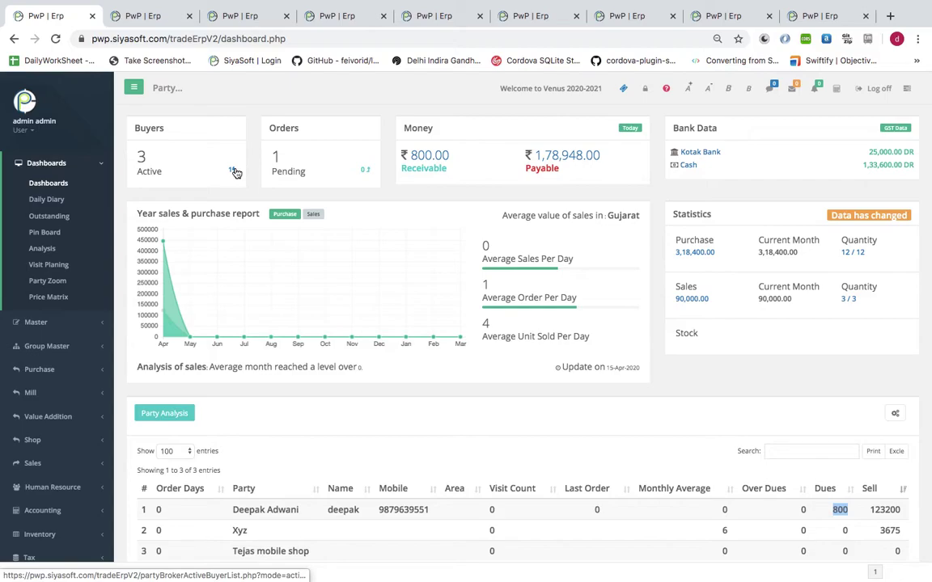
Step: Close the two already open report pages ahead of Stock Detail and bring up the Stock Detail report
left_click(81, 159)
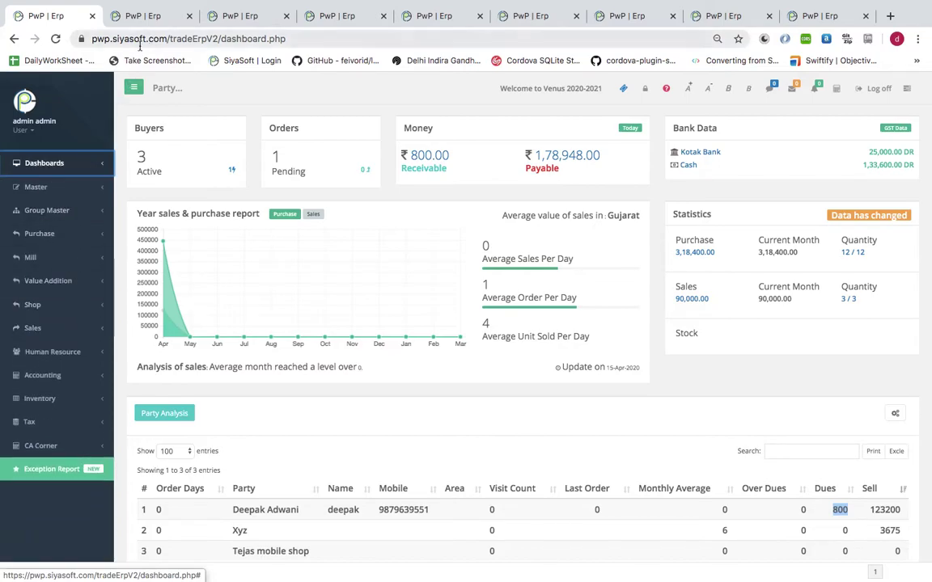
left_click(66, 400)
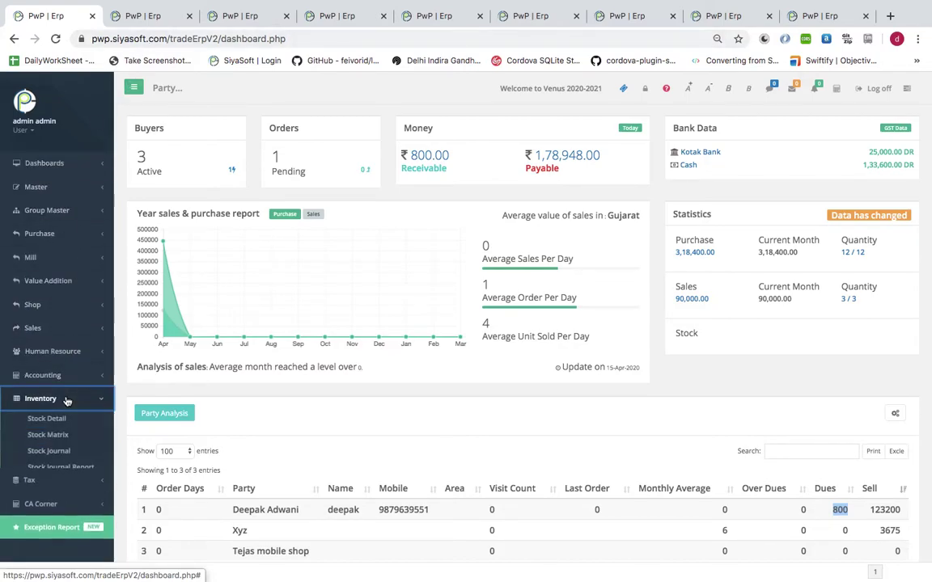
mouse_move(151, 11)
left_click(152, 43)
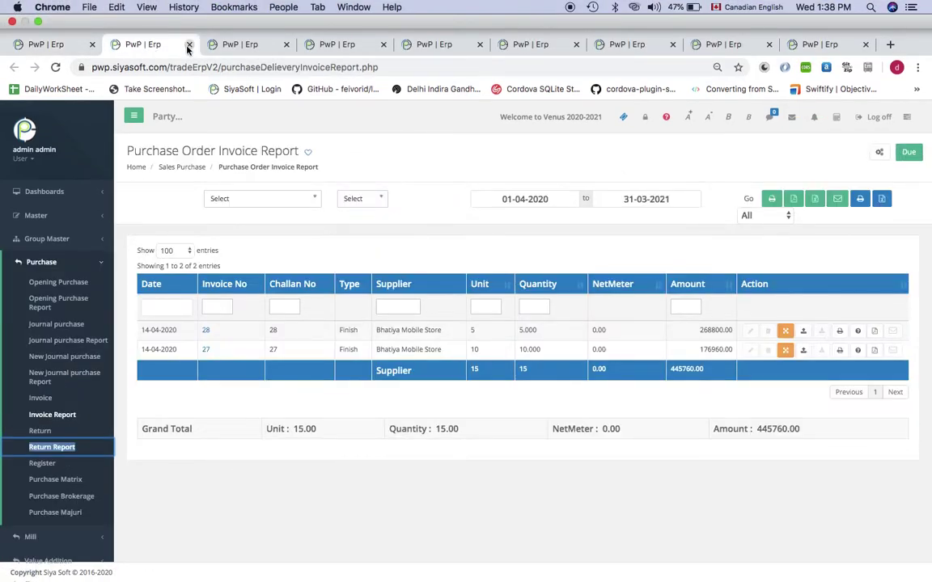
left_click(188, 46)
left_click(187, 46)
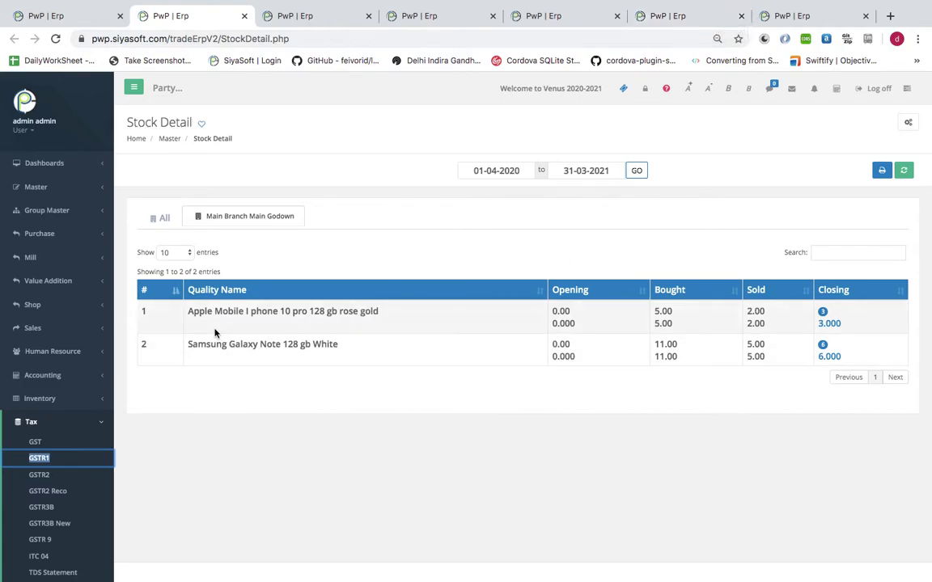
Step: Examine the stock movement details of the Apple Mobile I phone 10 pro and the Samsung Galaxy Note for Main Godown
left_click(146, 313)
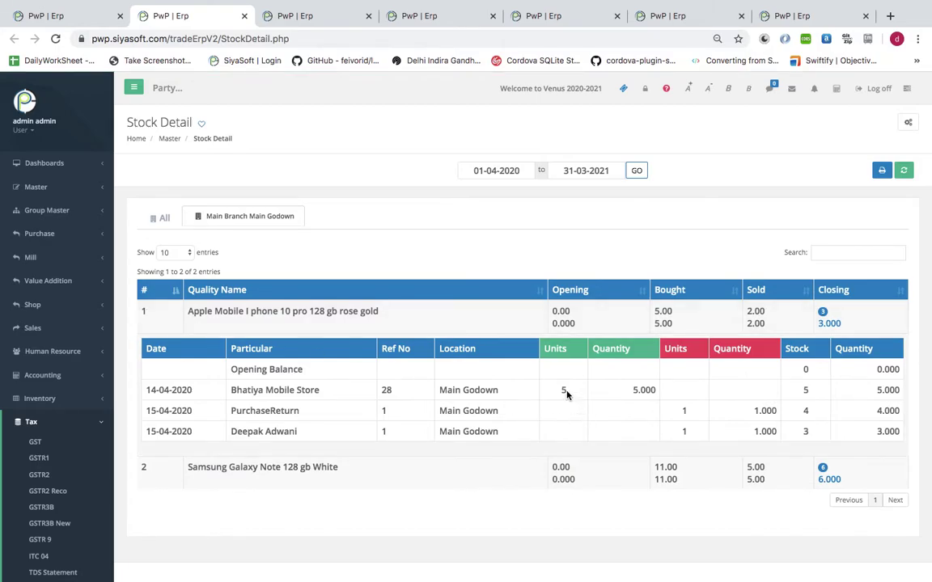
left_click(686, 410)
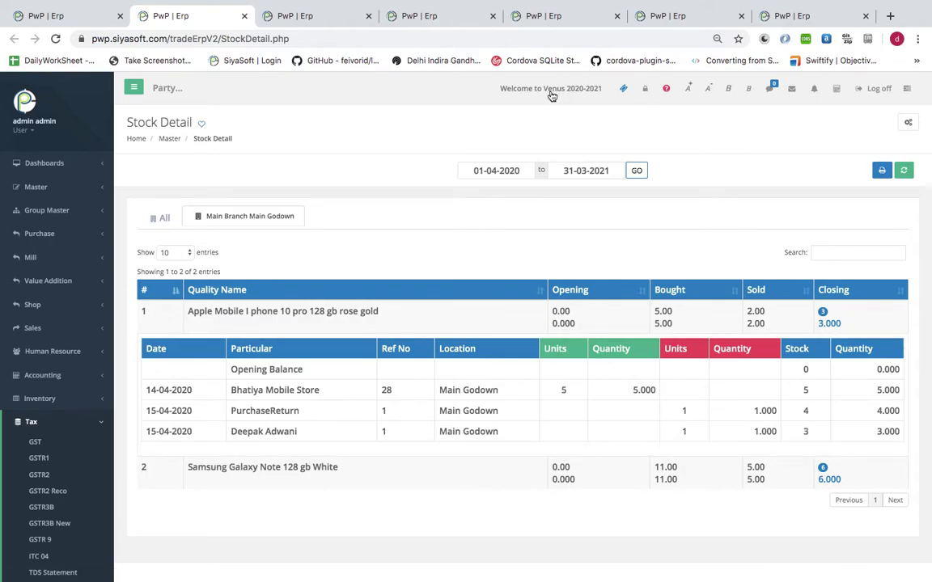
left_click(154, 319)
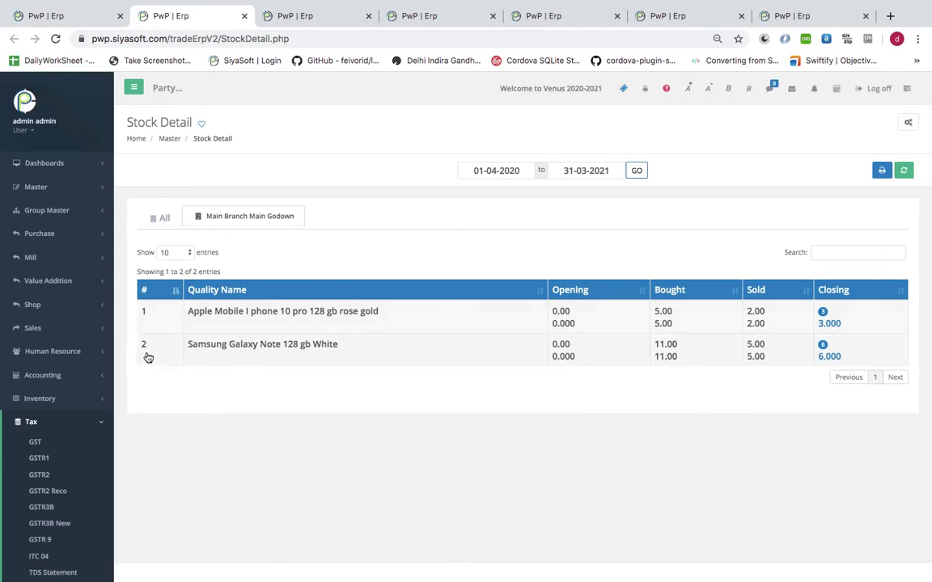
left_click(147, 356)
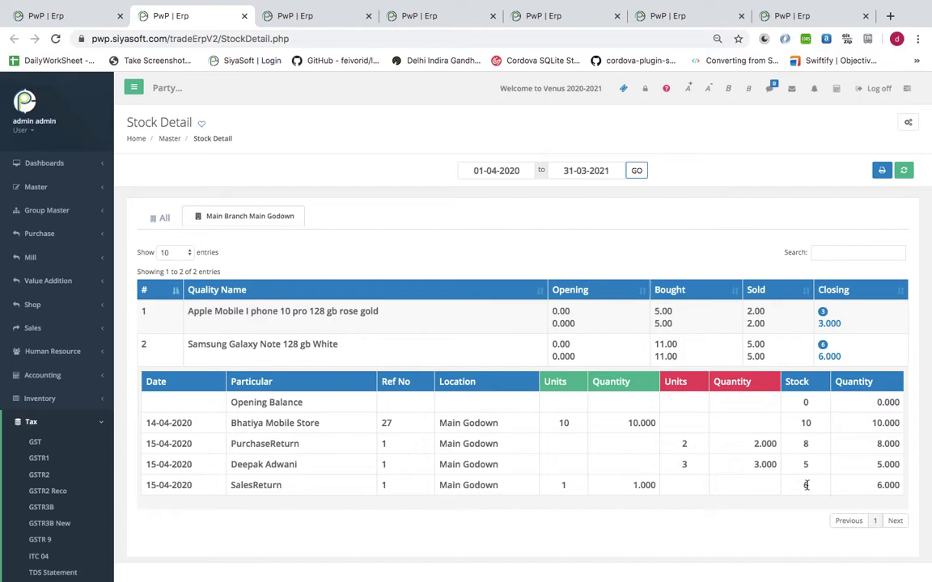
left_click(150, 345)
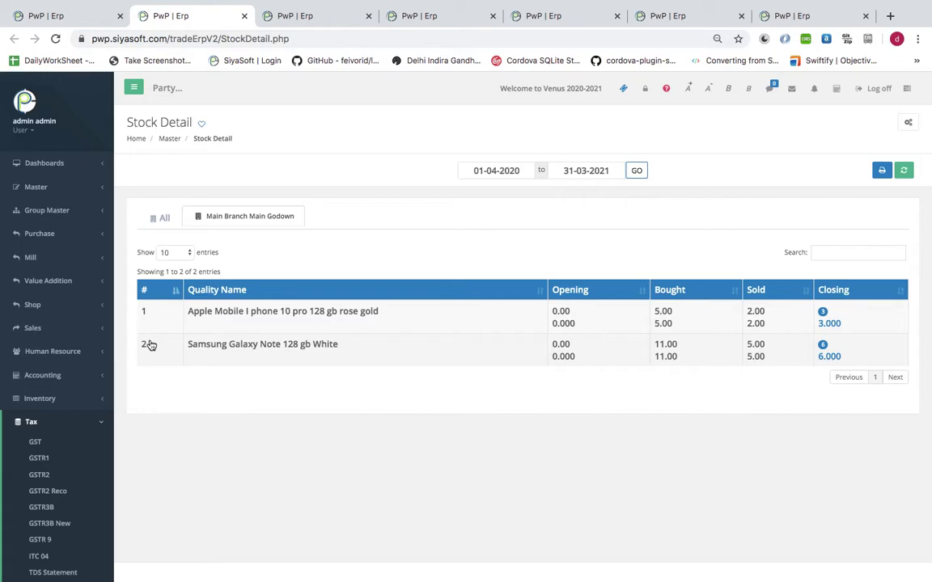
Step: Look over the available Accounting functions and close the Stock Detail page
left_click(104, 422)
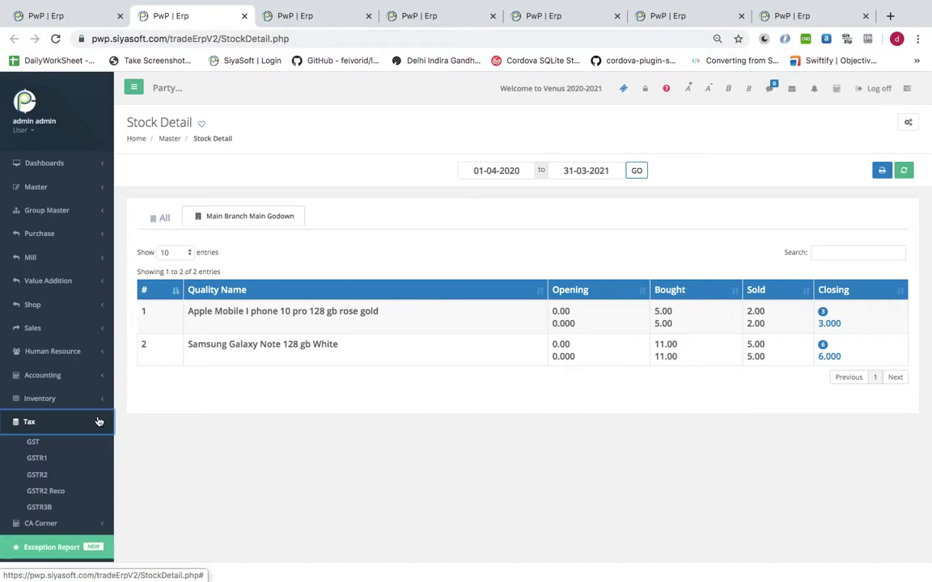
left_click(99, 376)
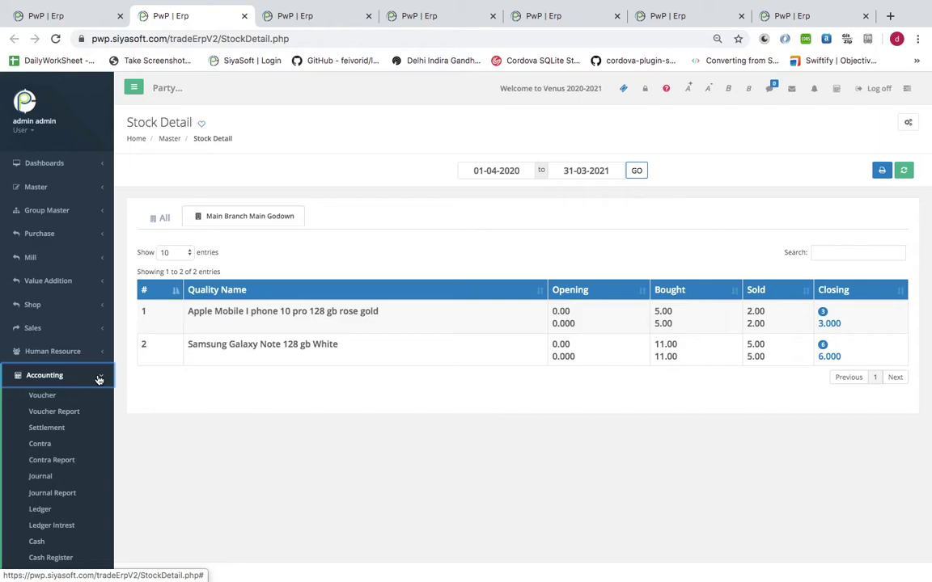
left_click(244, 16)
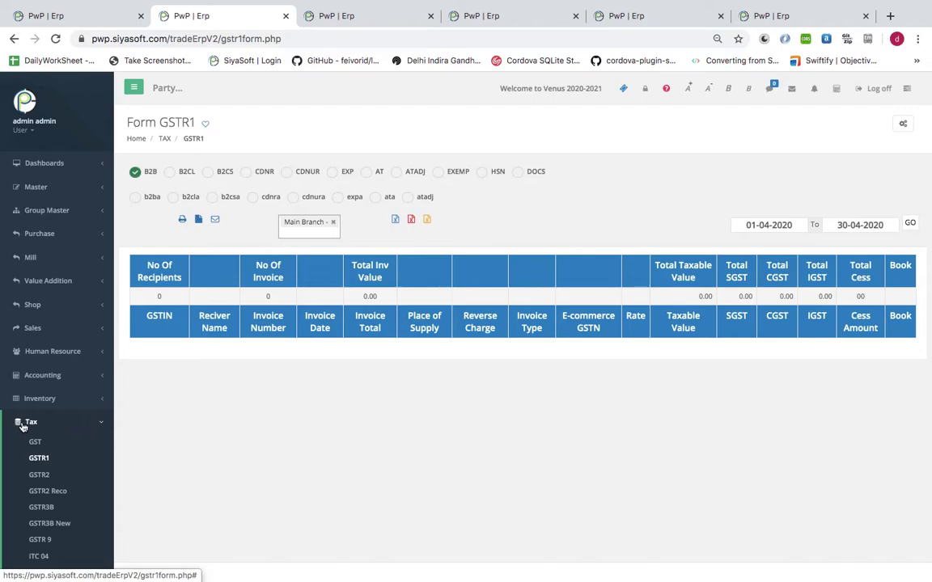
Step: Look through the list of tax reports and open Form GSTR1
scroll(71, 426, "down", 1)
scroll(71, 426, "down", 1)
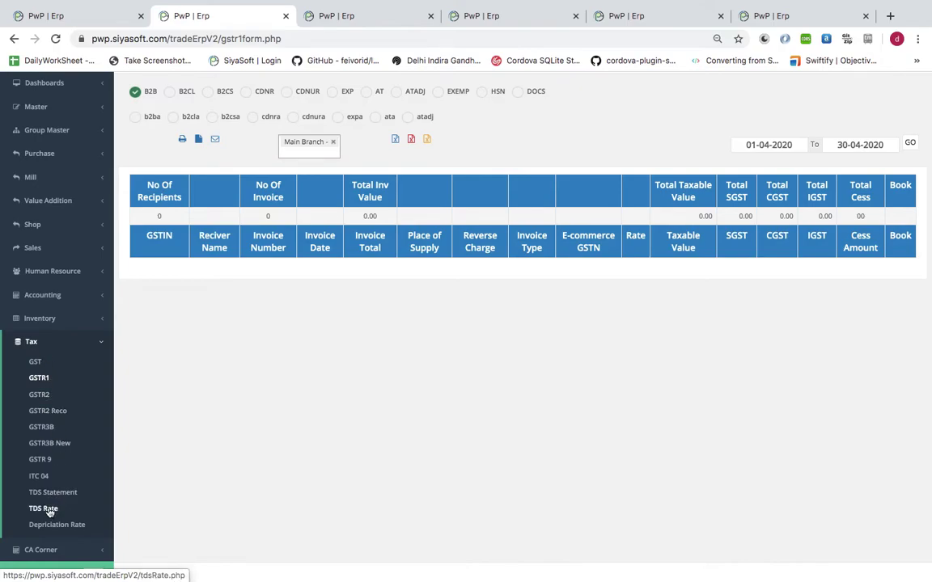
scroll(443, 285, "up", 2)
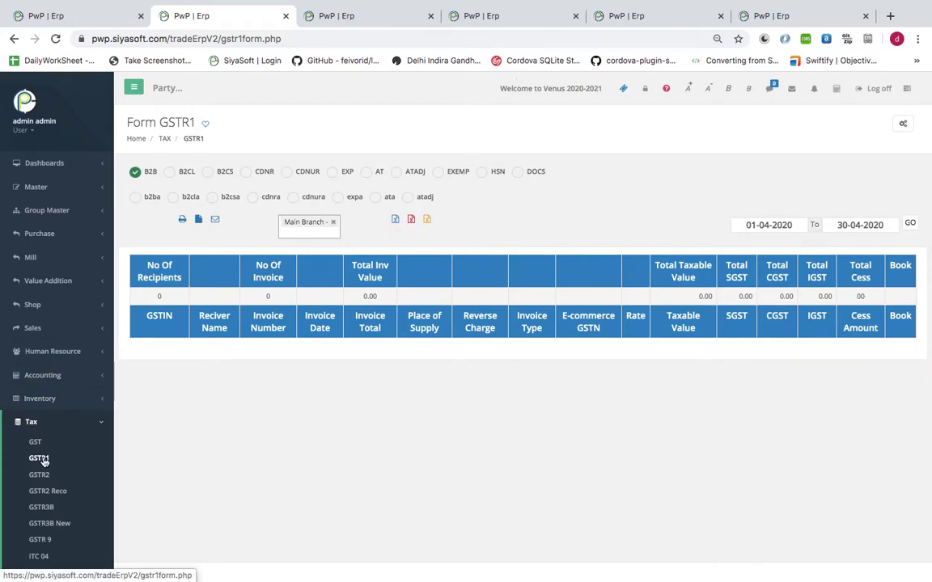
left_click(40, 458)
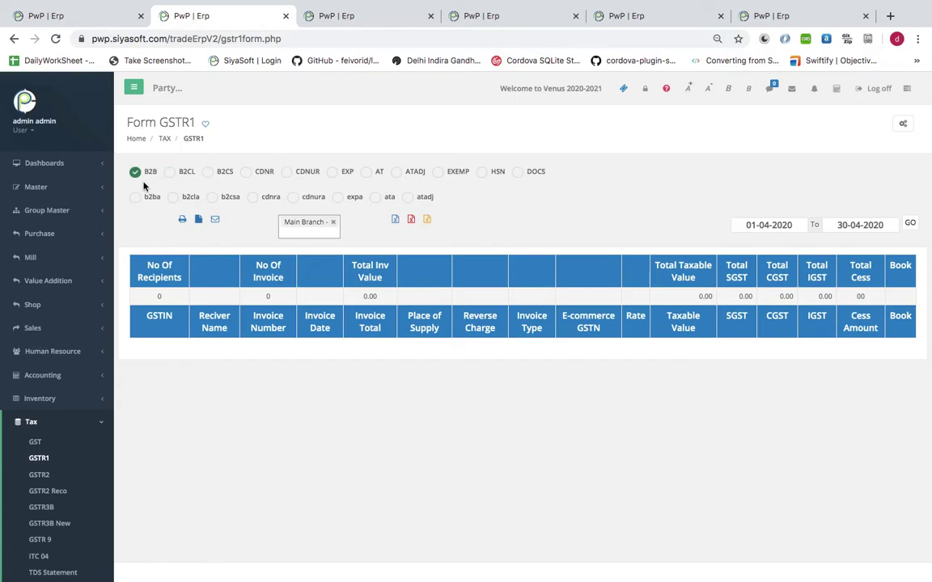
Step: Run Form GSTR1 for B2B and for B2CS from 01-04-2020 to 30-04-2020, and check the Sales taxable value
left_click(911, 226)
left_click(207, 172)
left_click(910, 225)
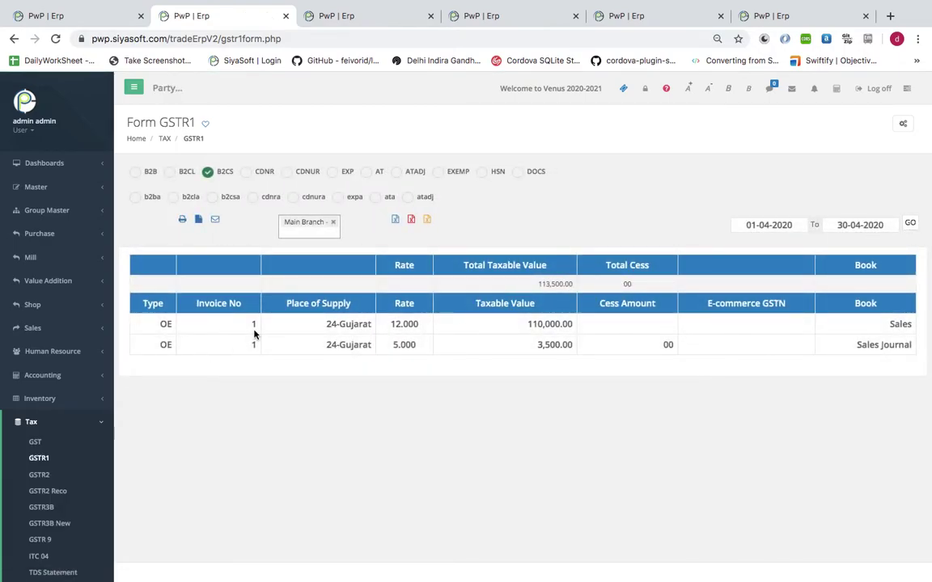
double_click(542, 324)
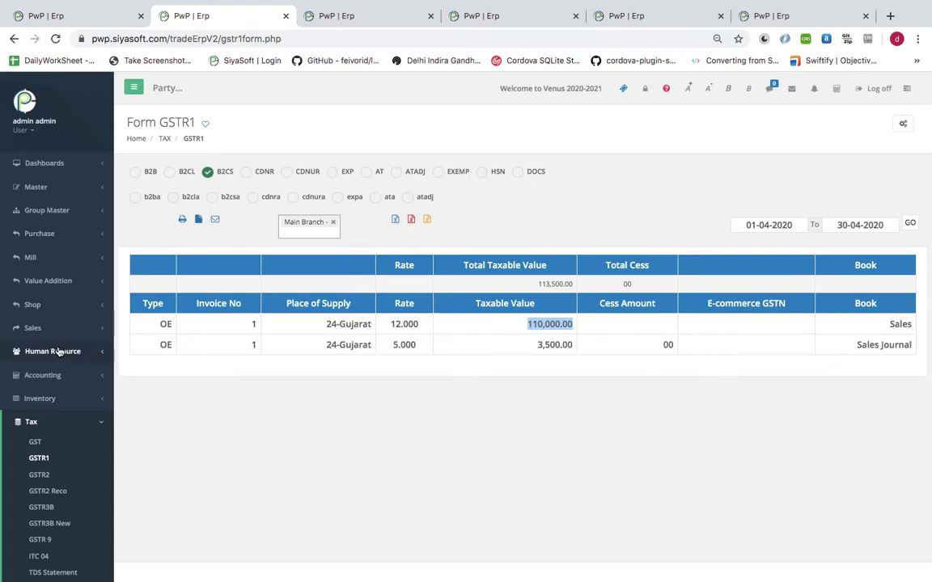
Step: Open the sales Invoice Report in a separate browser tab, check it, and switch that tab to the Journal Sales Report
left_click(62, 327)
right_click(63, 401)
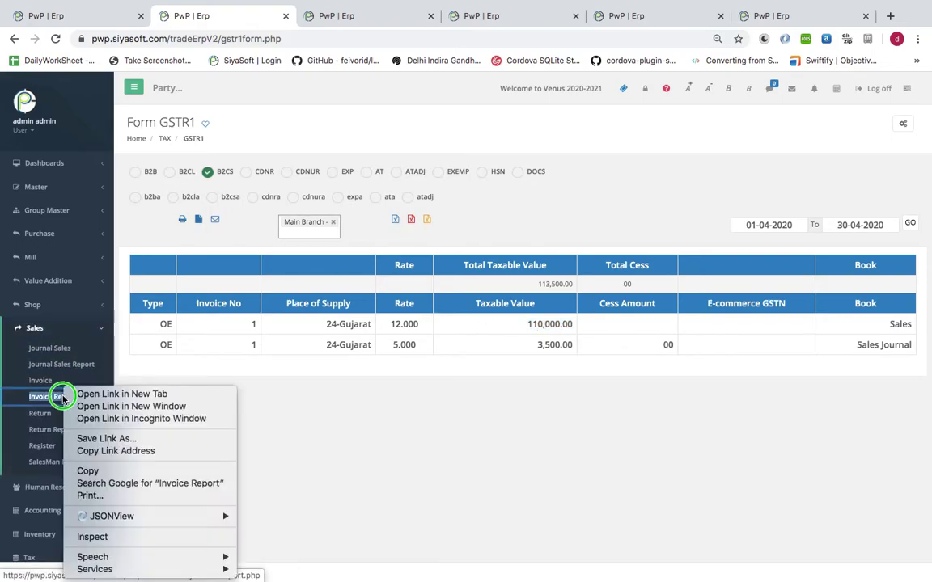
left_click(77, 394)
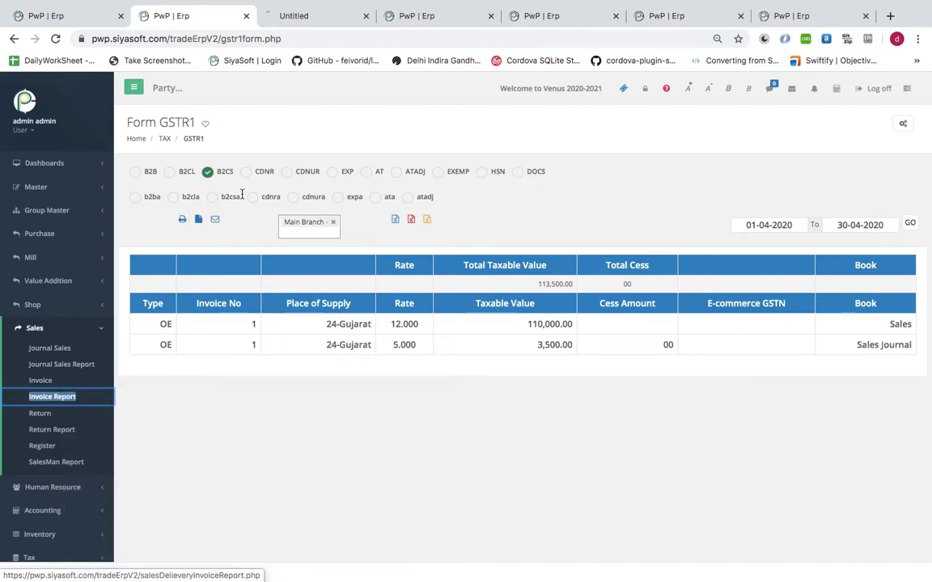
left_click(295, 18)
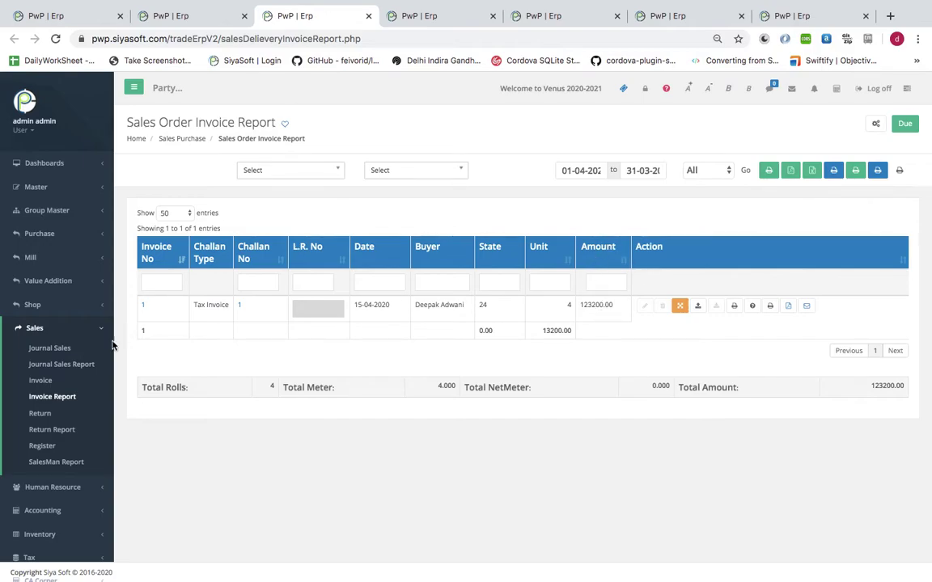
left_click(77, 365)
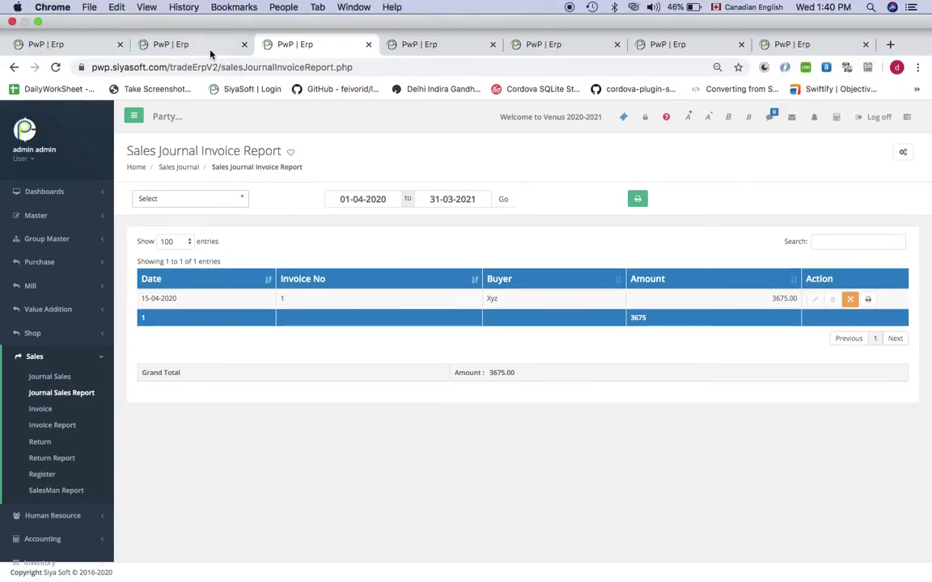
Step: Return to Form GSTR1 and compare the B2CS taxable values and tax rates of the Sales and Sales Journal entries
left_click(202, 40)
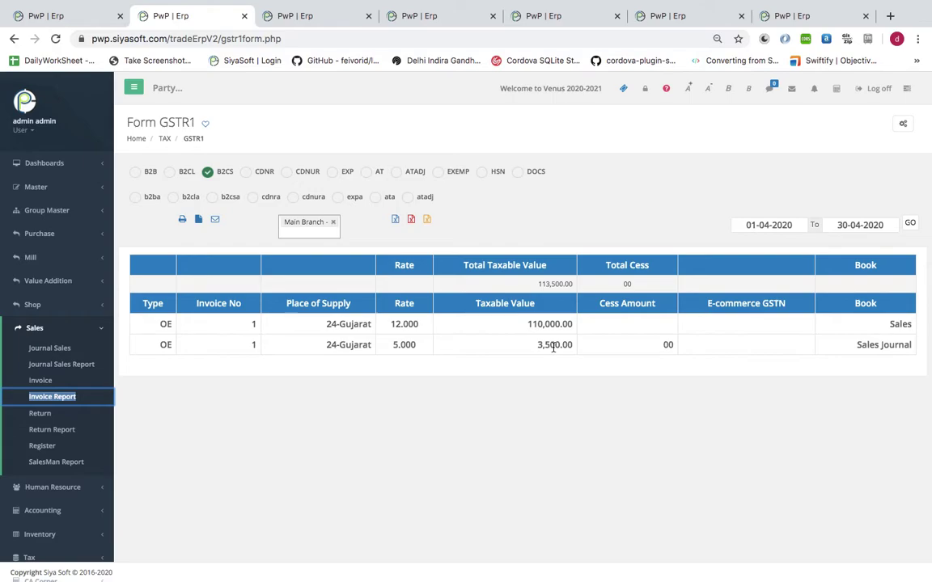
left_click(534, 316)
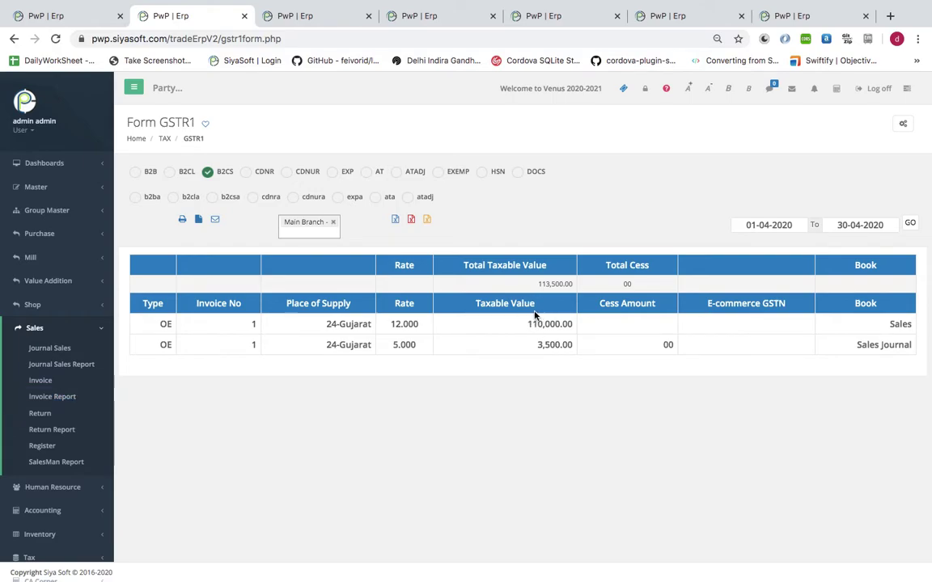
triple_click(513, 305)
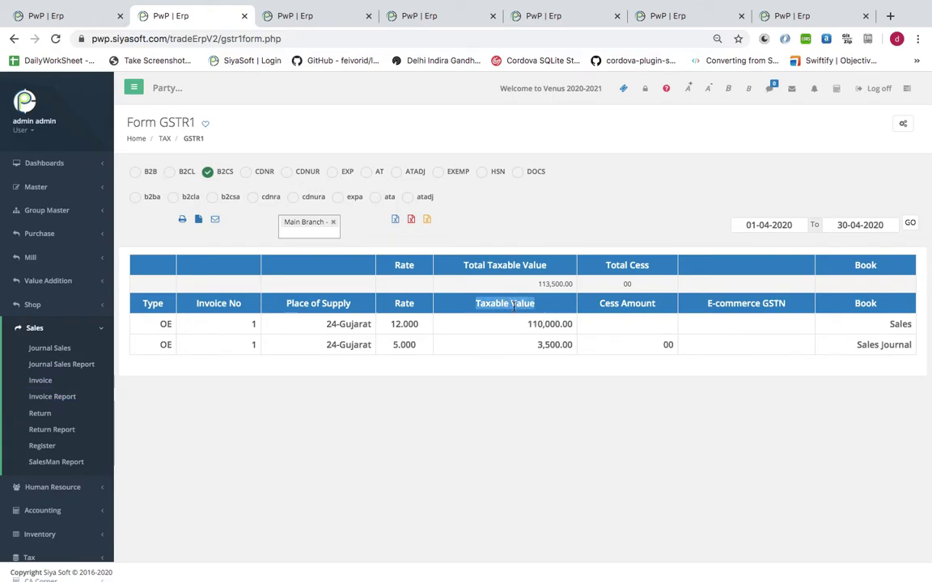
double_click(400, 324)
left_click(402, 349)
double_click(402, 348)
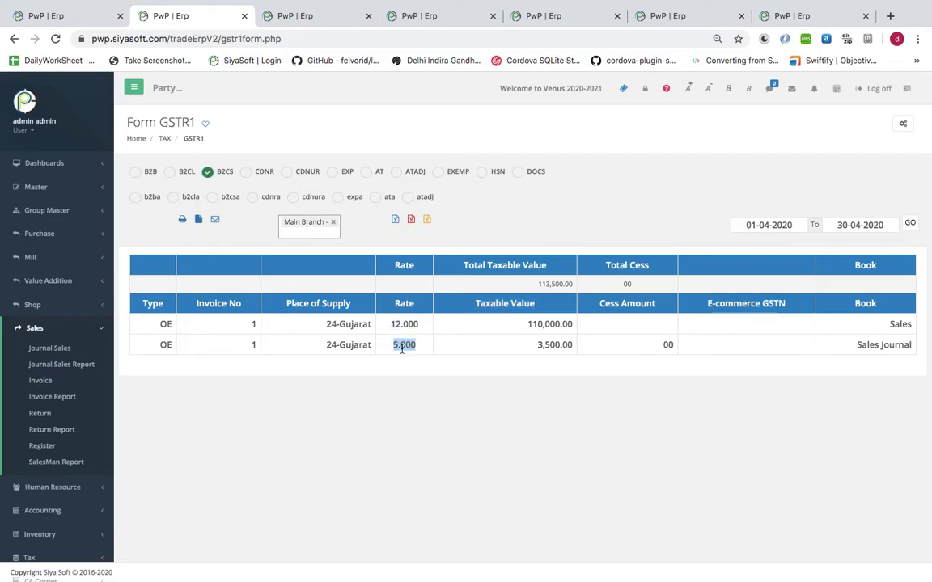
Step: Run Form GSTR1 for CDNUR and check the sale return's invoice reference, receipt date, taxable value, SGST and voucher value
left_click(286, 172)
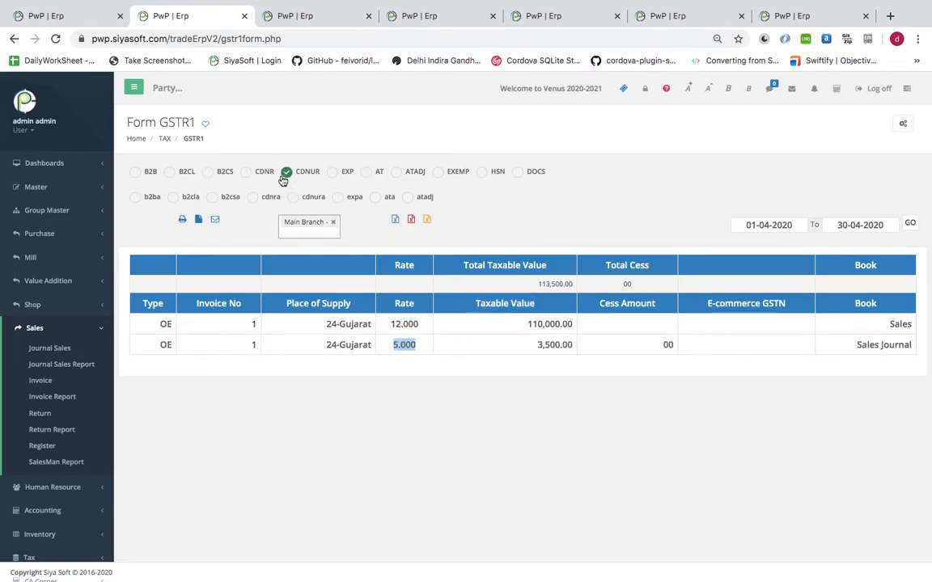
left_click(909, 225)
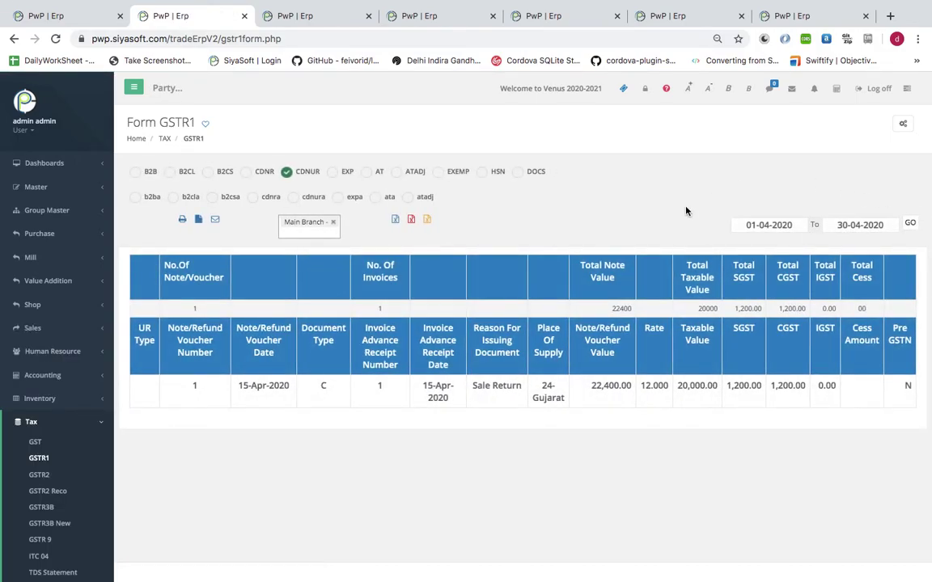
left_click(380, 386)
double_click(437, 385)
double_click(697, 386)
left_click(744, 389)
double_click(603, 388)
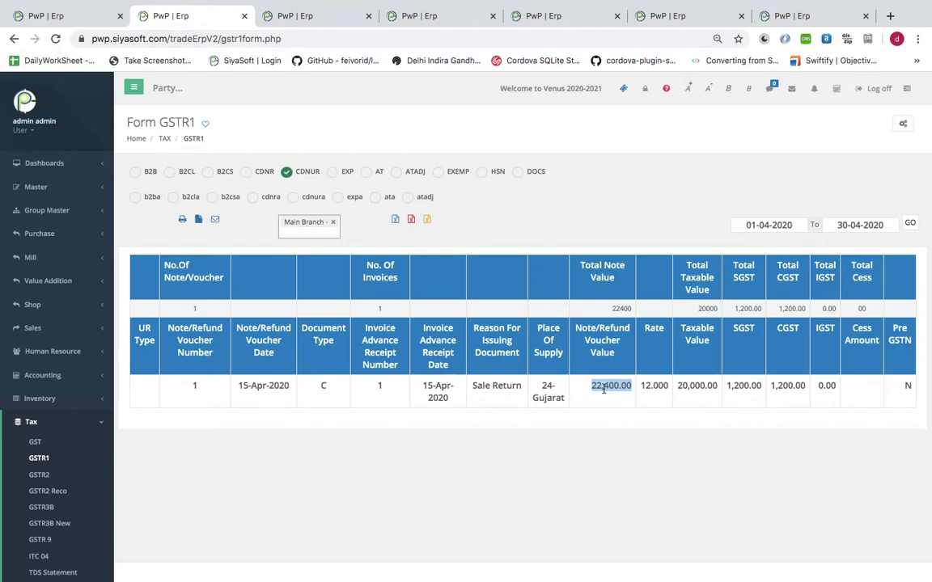
Step: Run Form GSTR1 for HSN and check the Mobile and Furniture and Fixture rows, total taxable value and total State/UT tax
left_click(482, 173)
left_click(909, 226)
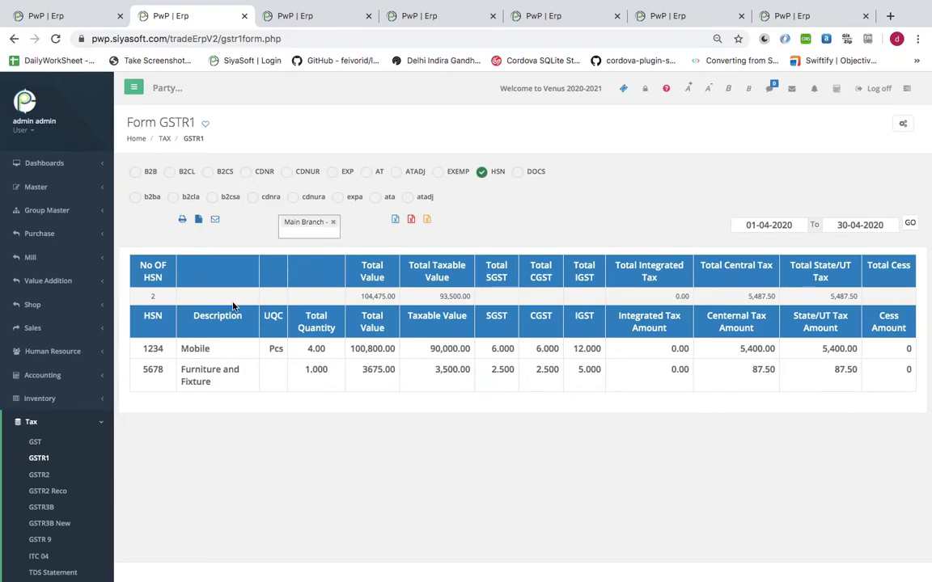
double_click(197, 350)
triple_click(210, 370)
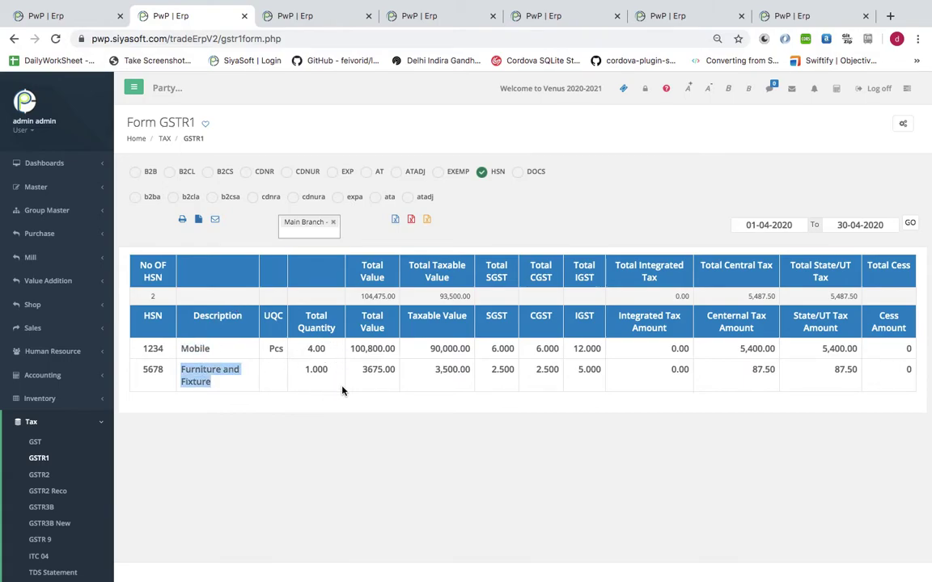
double_click(449, 296)
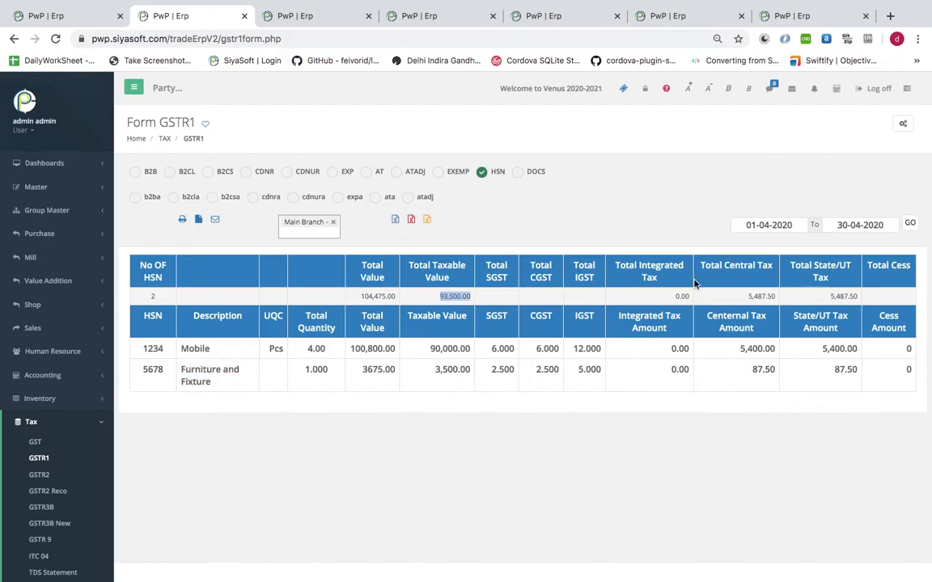
double_click(845, 296)
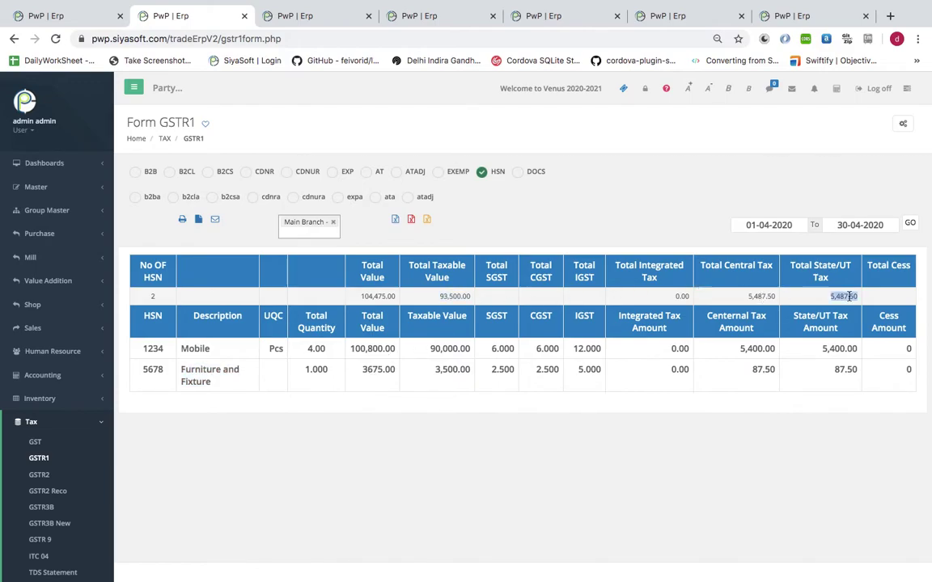
left_click(430, 221)
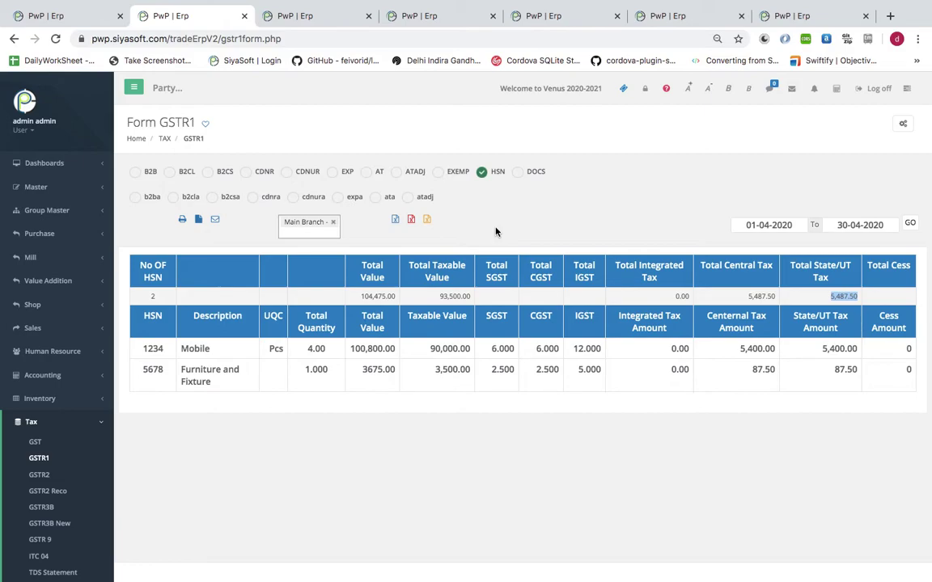
Step: Run Form GSTR1 for DOCS and review the document number ranges for each nature of document
left_click(517, 172)
left_click(910, 224)
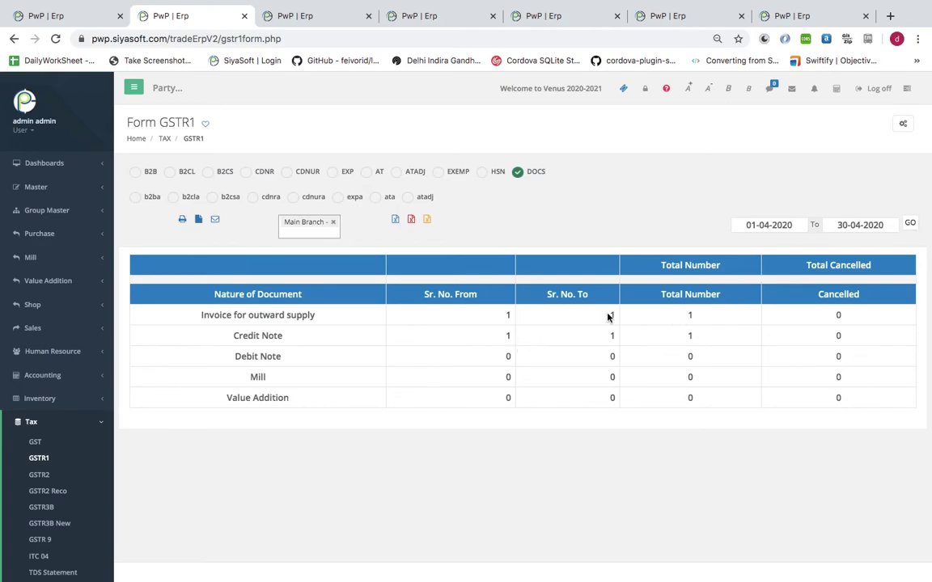
mouse_move(227, 2)
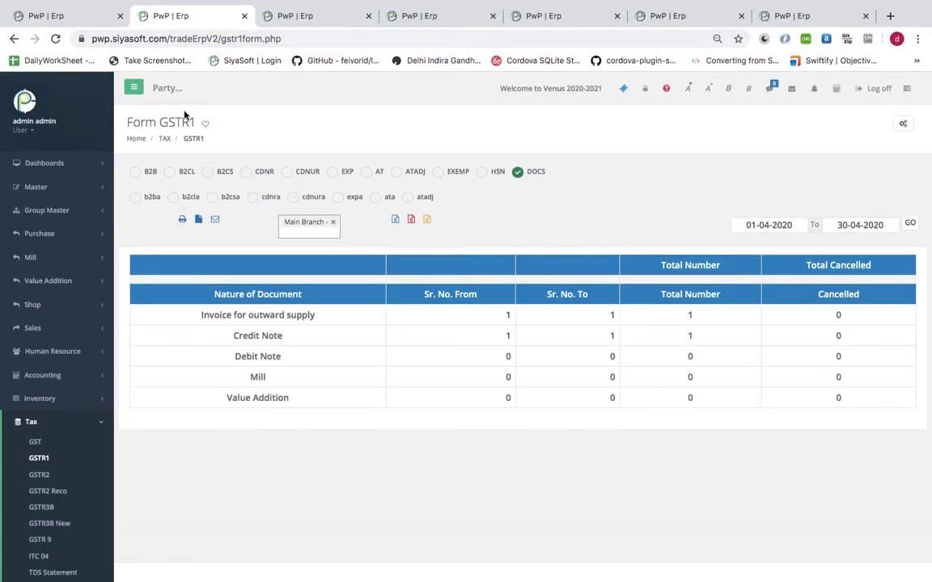
left_click_drag(198, 122, 119, 123)
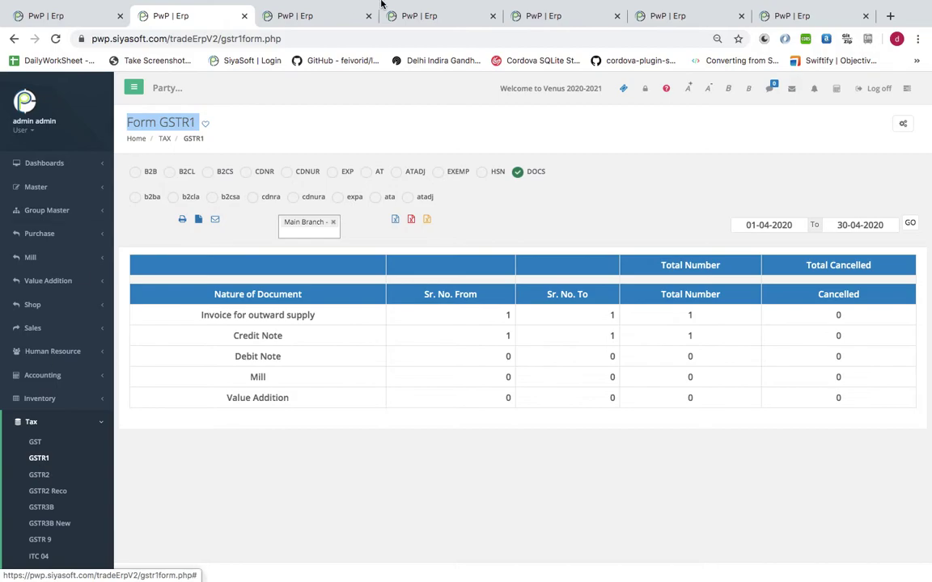
Step: Close the Sales Journal Invoice Report and Form GSTR1 pages
mouse_move(324, 2)
left_click(308, 38)
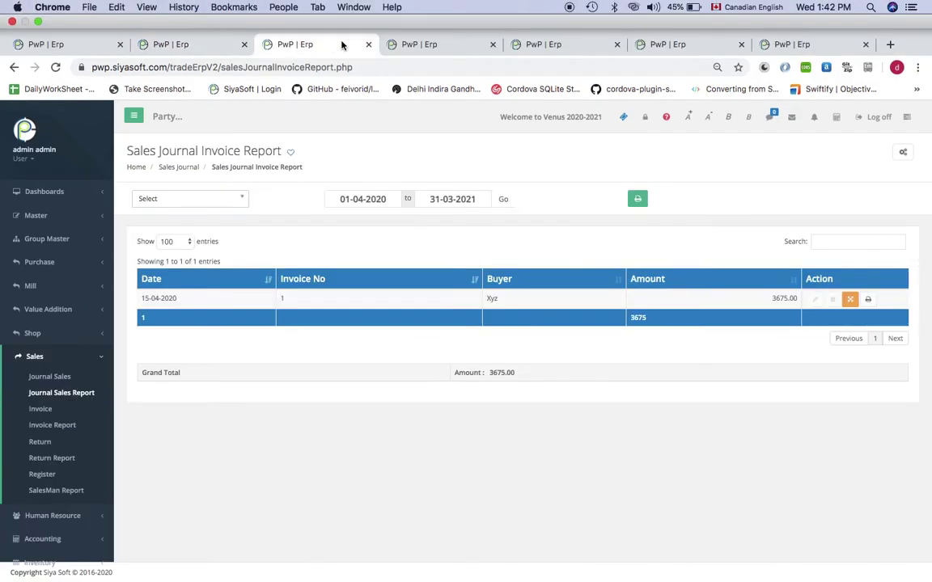
left_click(367, 45)
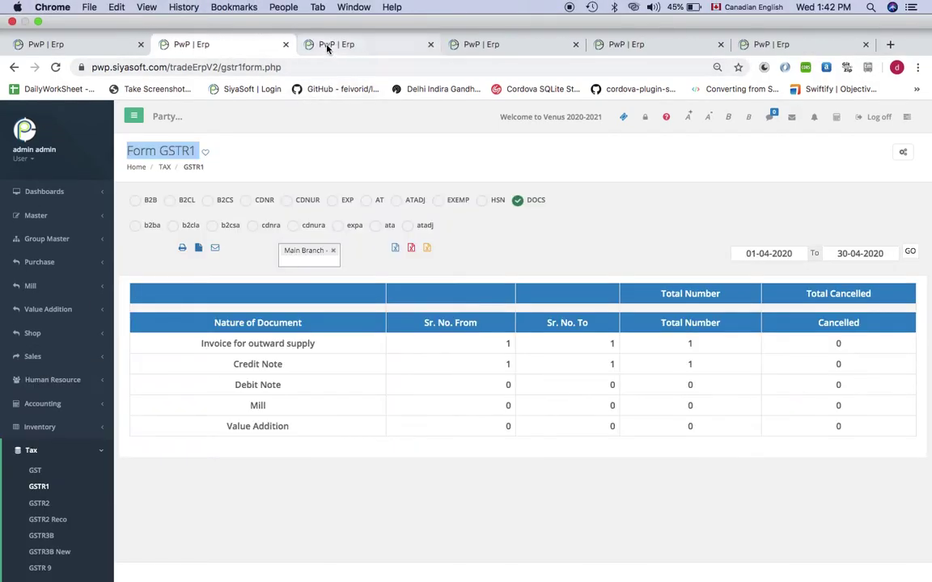
left_click(285, 44)
Step: Run GSTR2 for B2BUR from 01-04-2020 to 30-04-2020 and check the invoice numbers and Interwood Furniture's place of supply
double_click(150, 122)
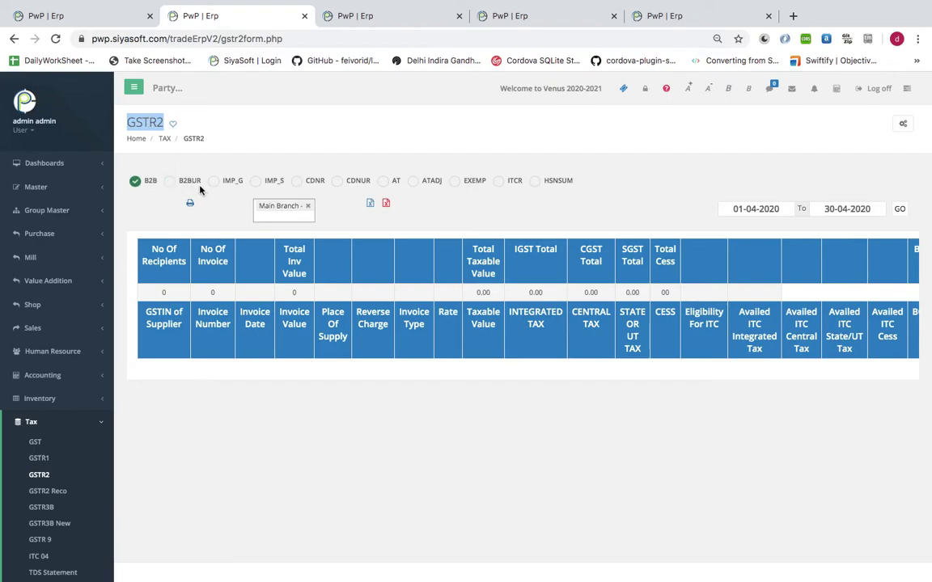
left_click(170, 182)
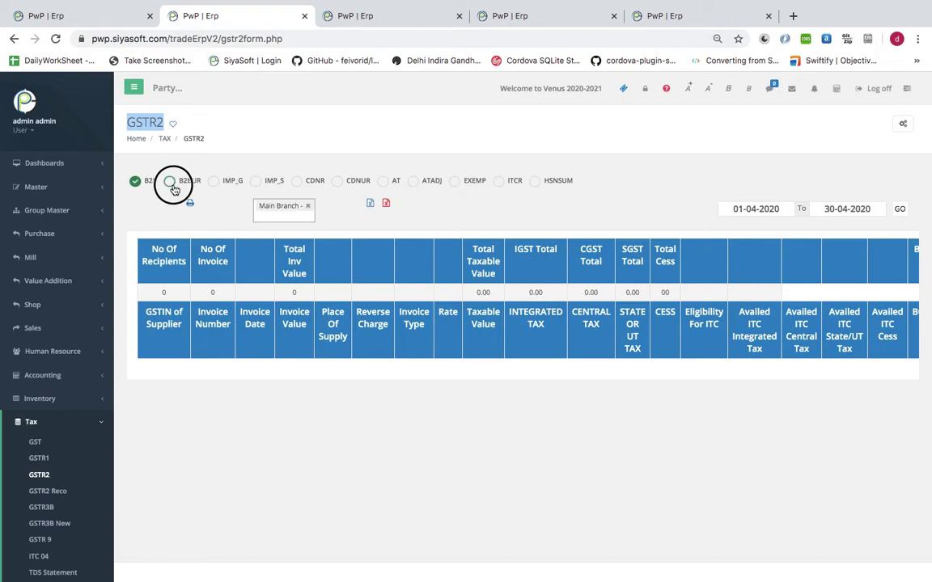
left_click(897, 213)
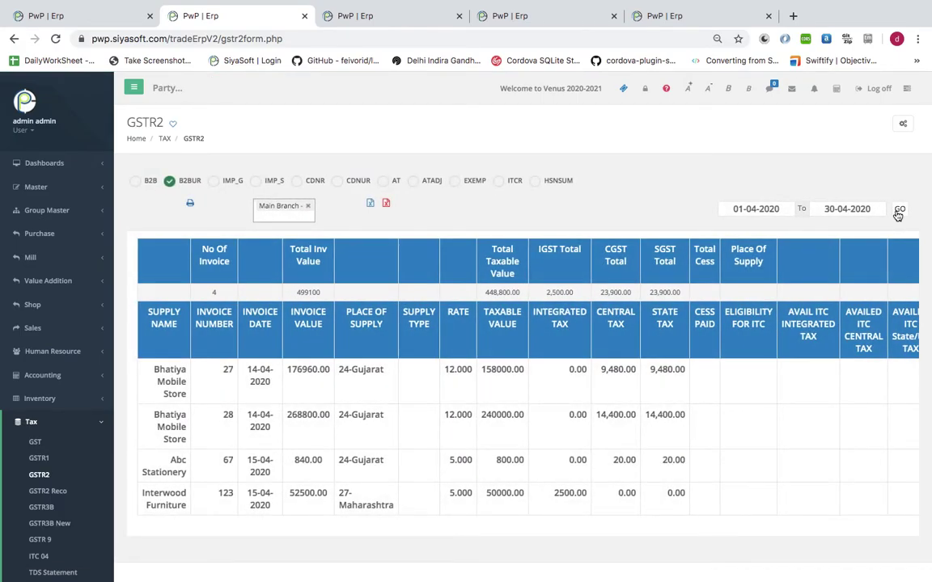
double_click(228, 369)
double_click(229, 414)
double_click(228, 460)
double_click(225, 493)
double_click(381, 503)
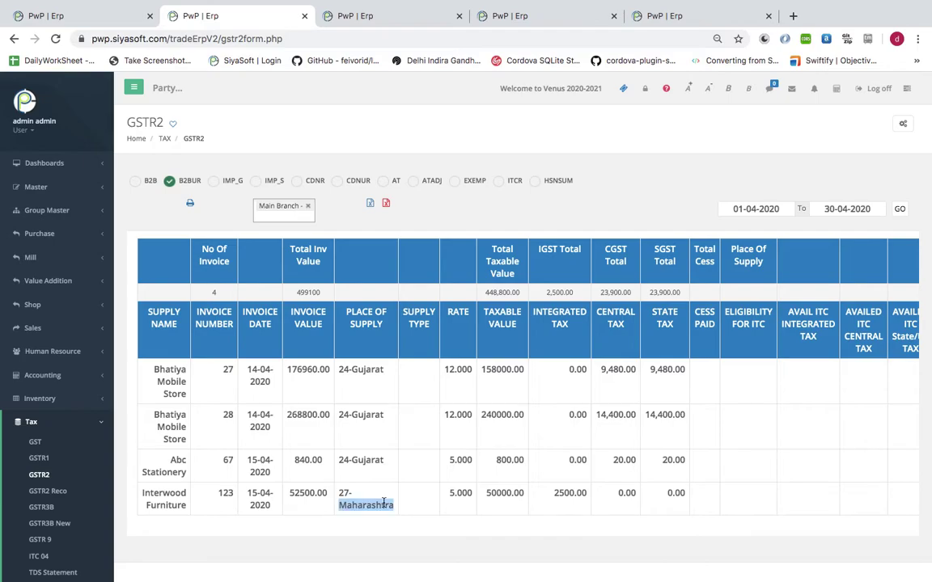
double_click(222, 492)
Step: Examine the tax amounts and the Book column of each B2BUR purchase in GSTR2, including the Purchase Journal entries
scroll(566, 408, "right", 1)
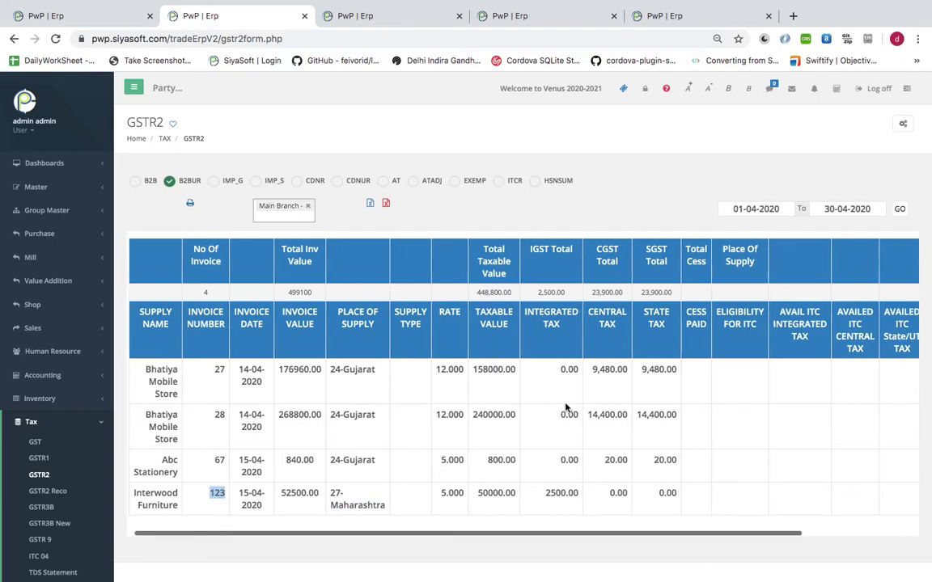
scroll(566, 408, "right", 4)
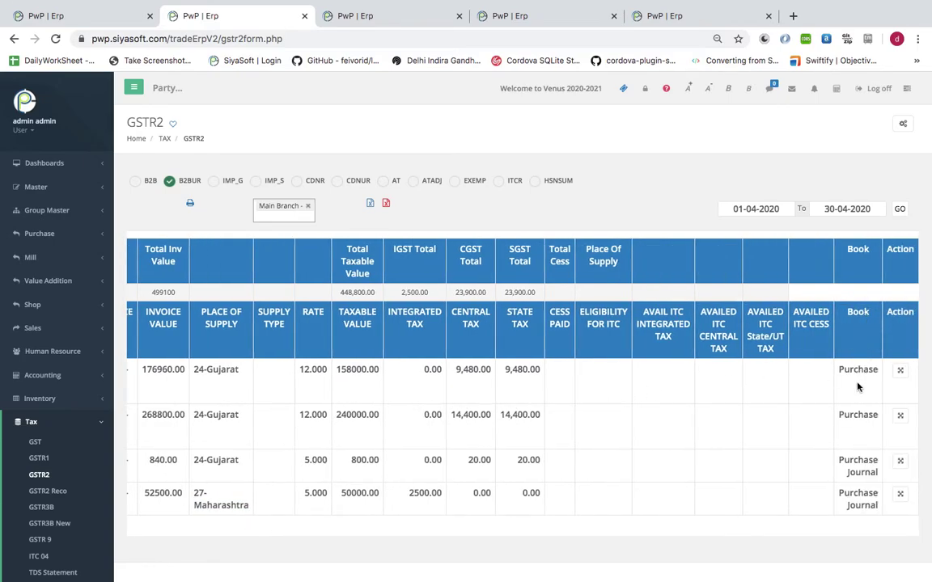
triple_click(855, 460)
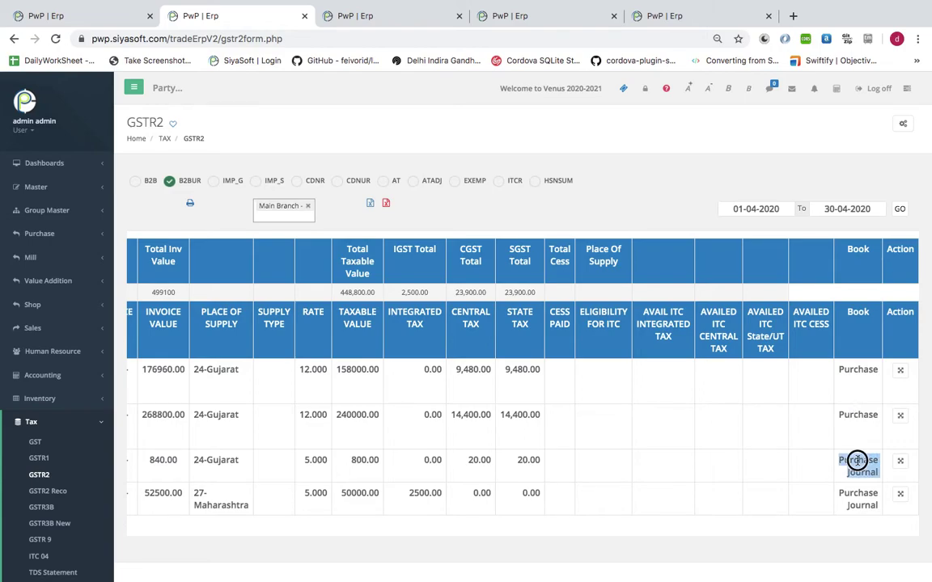
triple_click(867, 500)
scroll(437, 387, "left", 5)
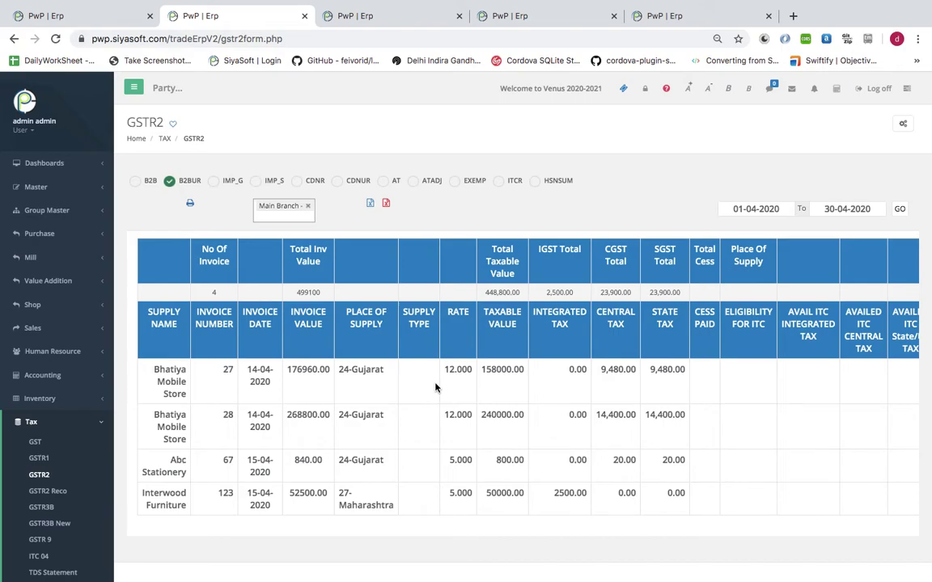
scroll(643, 376, "right", 5)
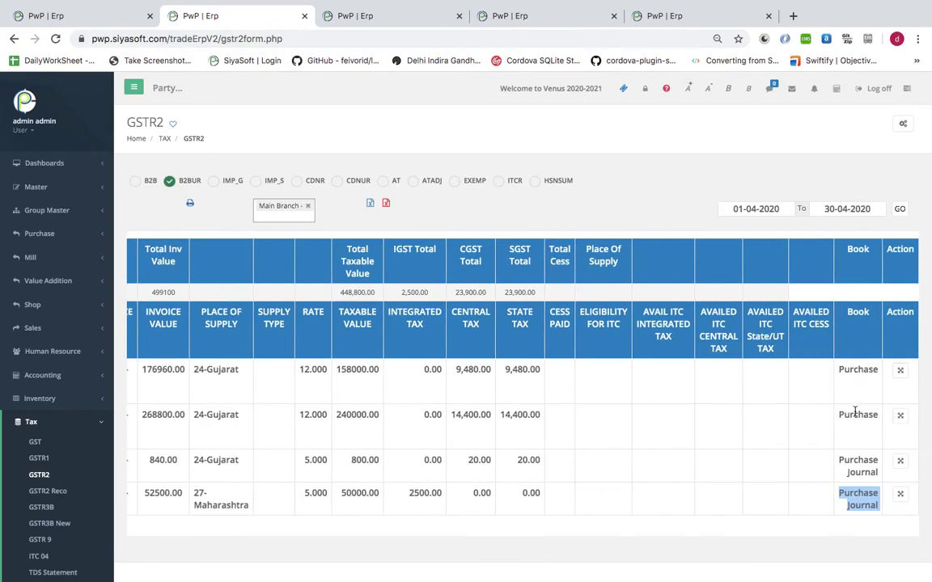
scroll(449, 480, "left", 5)
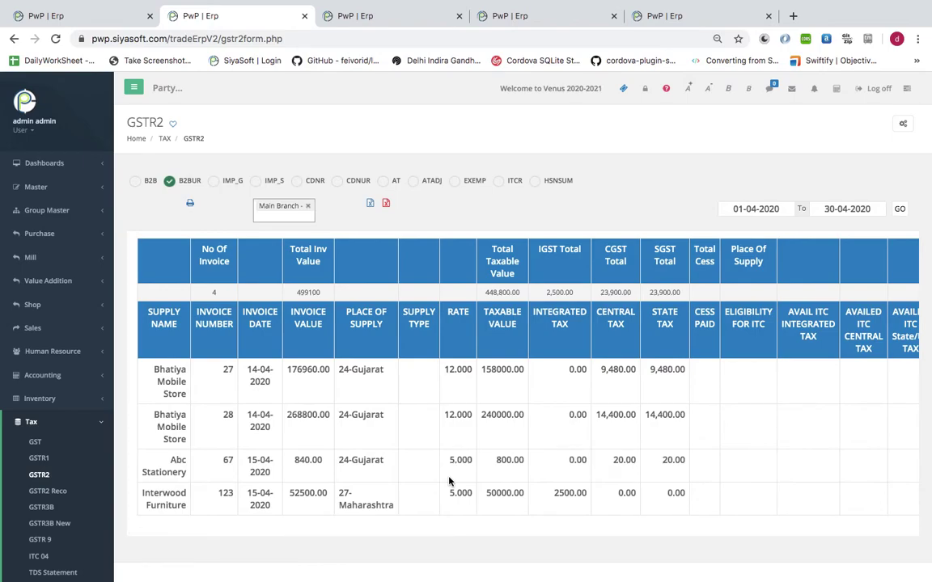
scroll(453, 493, "right", 5)
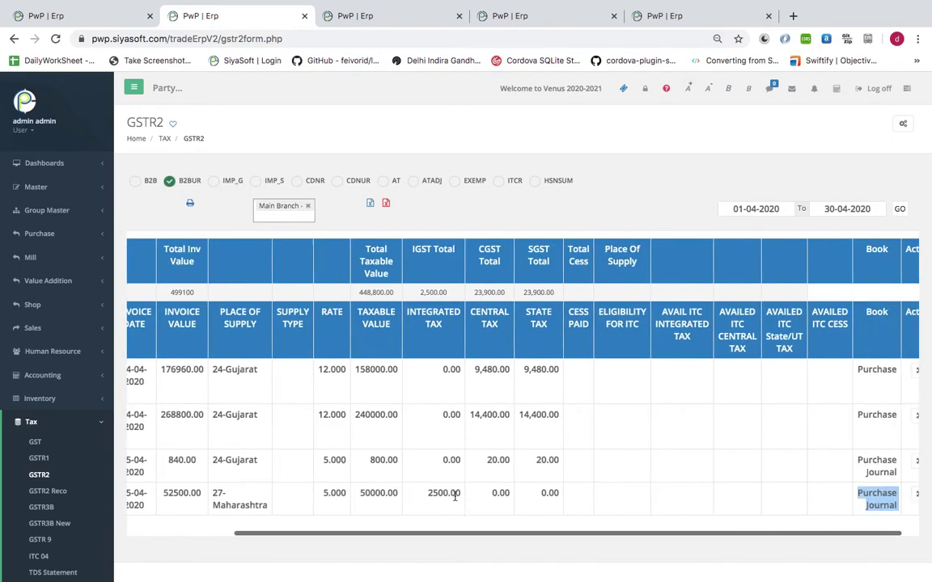
scroll(420, 377, "left", 5)
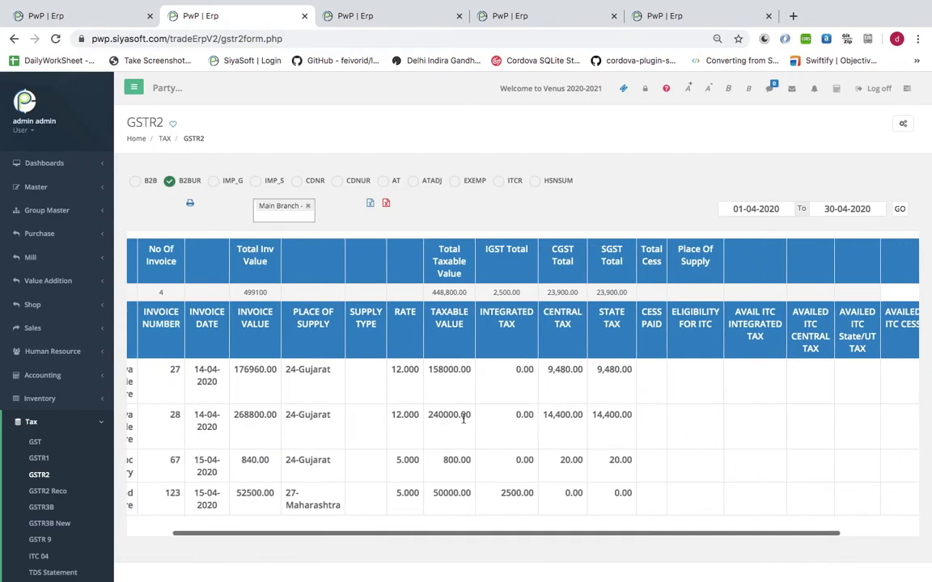
Step: Run GSTR2 for HSNSUM from 01-04-2020 to 30-04-2020 and review the HSN-wise purchase summary
left_click(559, 184)
left_click(899, 209)
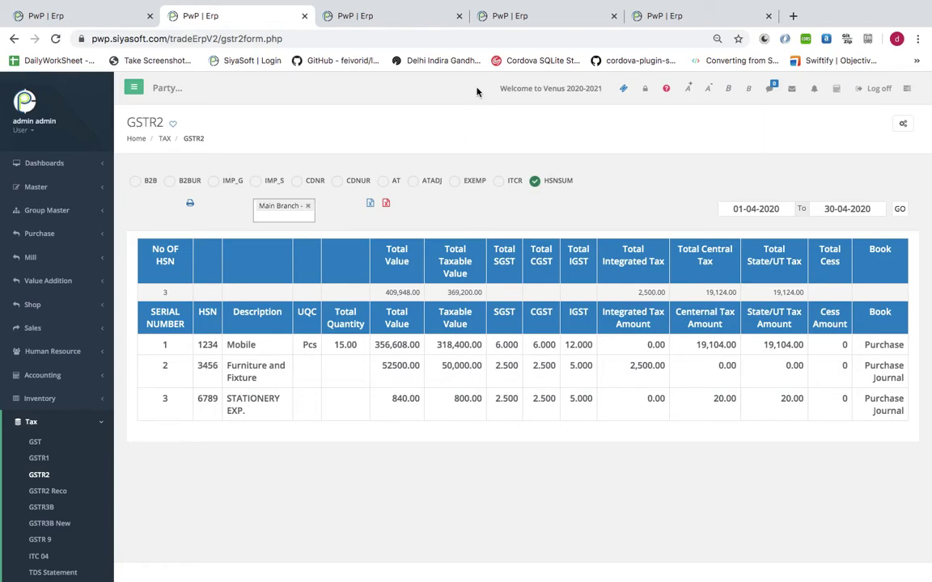
double_click(144, 117)
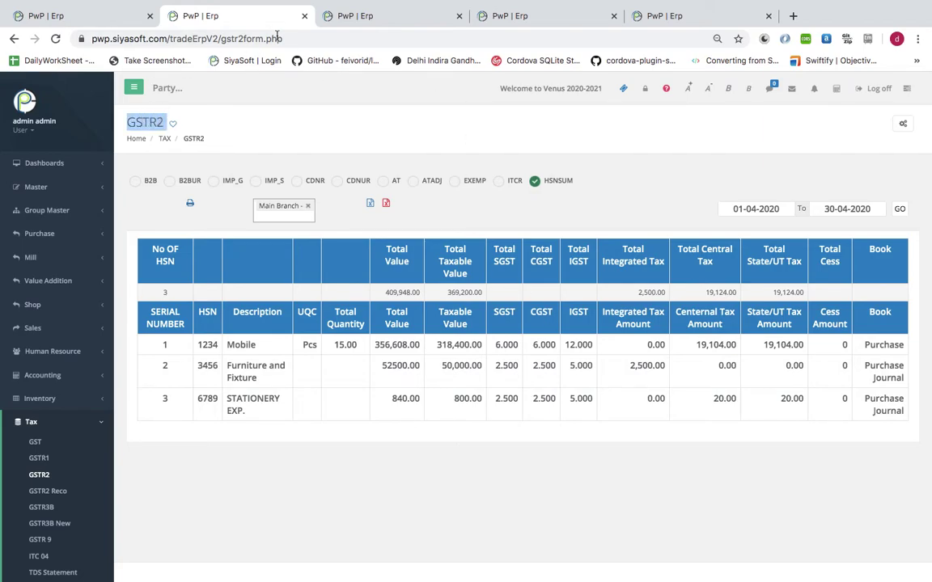
Step: Close the GSTR2 page and look over the Sales and Purchase sections of Form GST
left_click(304, 15)
scroll(311, 204, "up", 10)
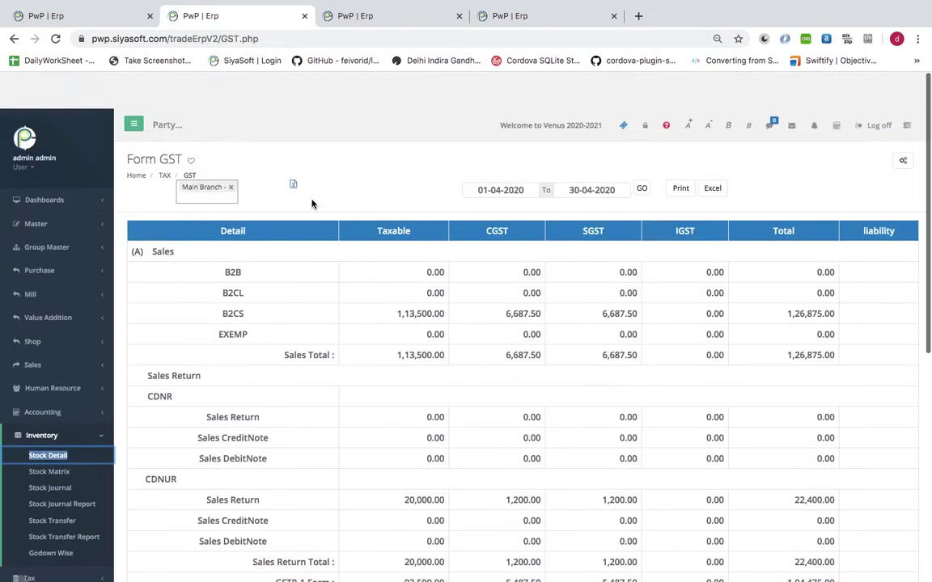
scroll(311, 204, "down", 1)
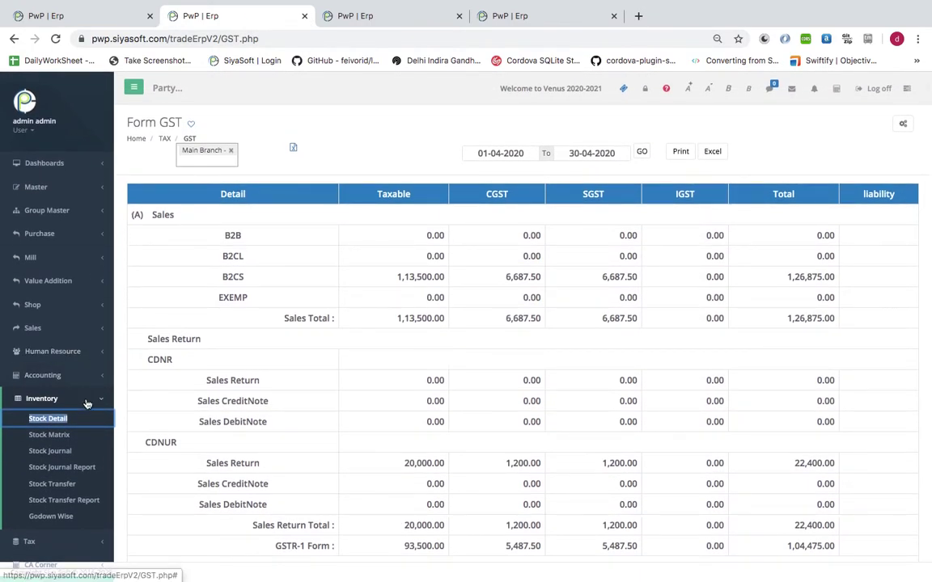
left_click(33, 541)
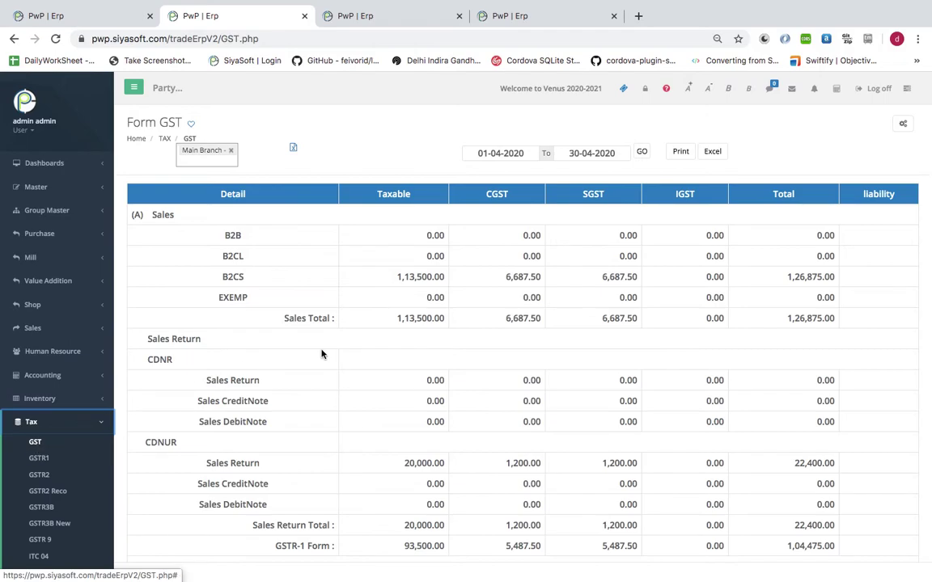
left_click_drag(128, 215, 174, 215)
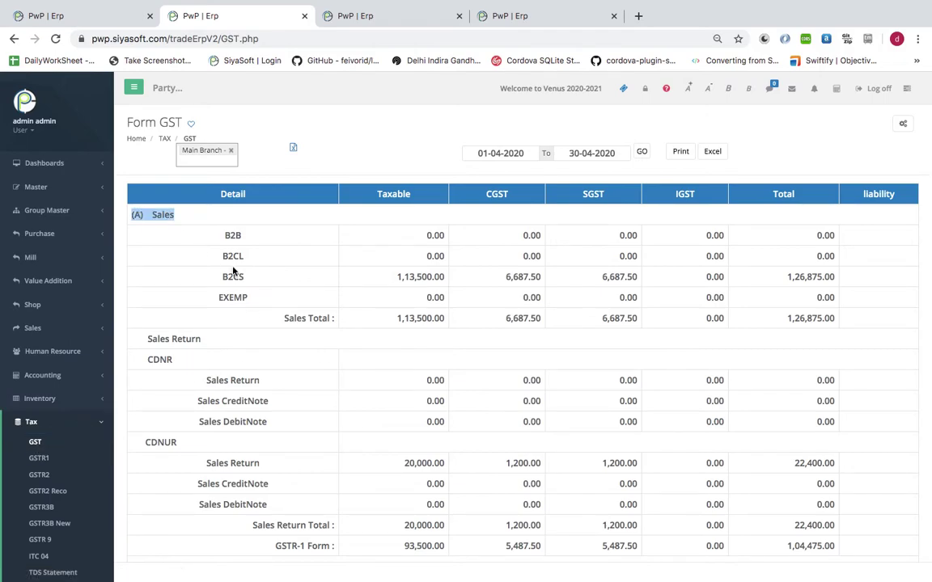
scroll(218, 258, "down", 5)
double_click(166, 282)
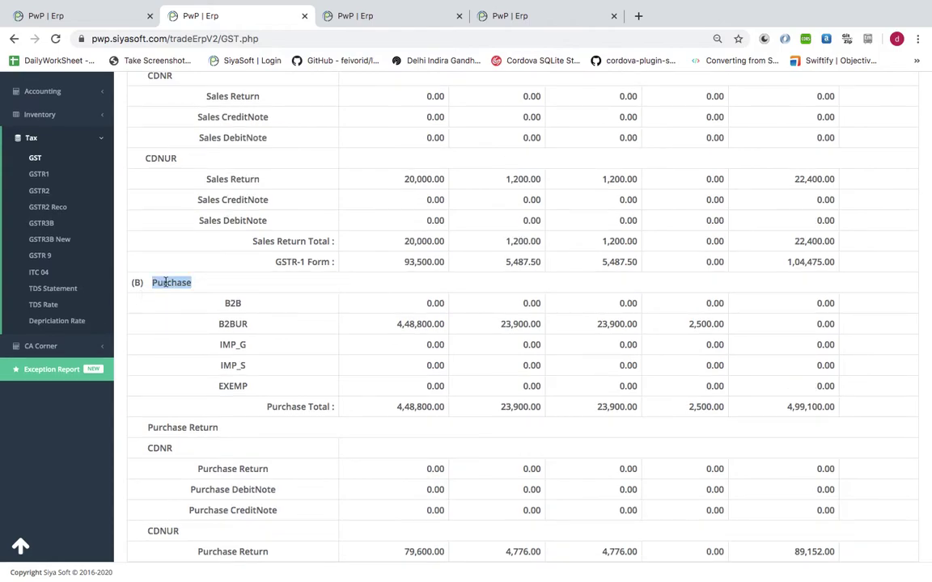
scroll(348, 220, "up", 5)
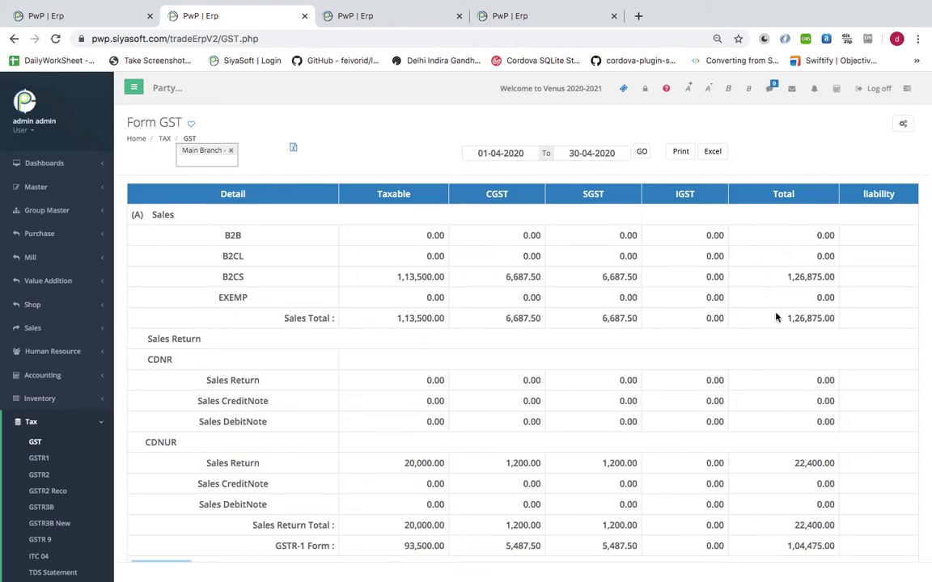
Step: Examine the CDNR and CDNUR sales returns in Form GST, including the return's taxable and tax amounts and the GSTR-1 Form total
triple_click(178, 340)
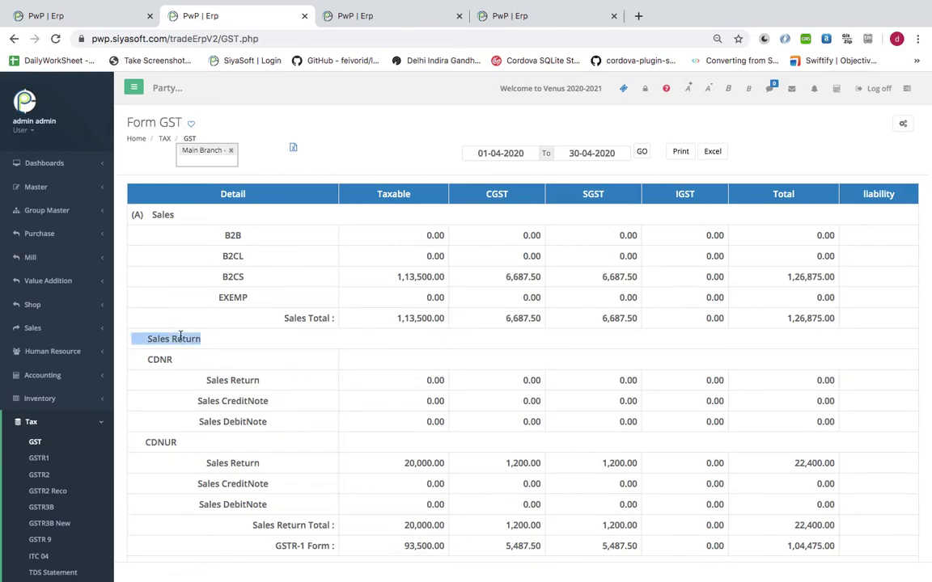
triple_click(160, 359)
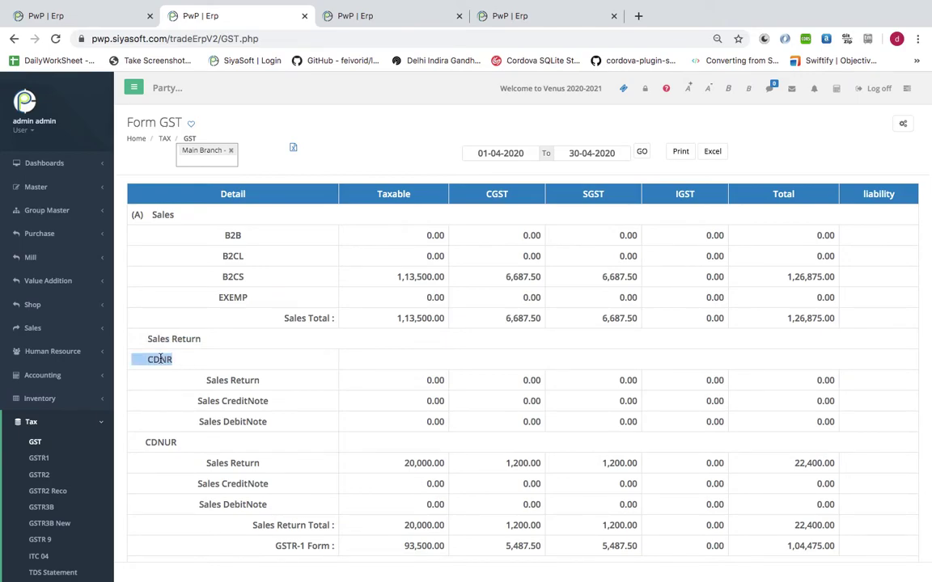
double_click(159, 443)
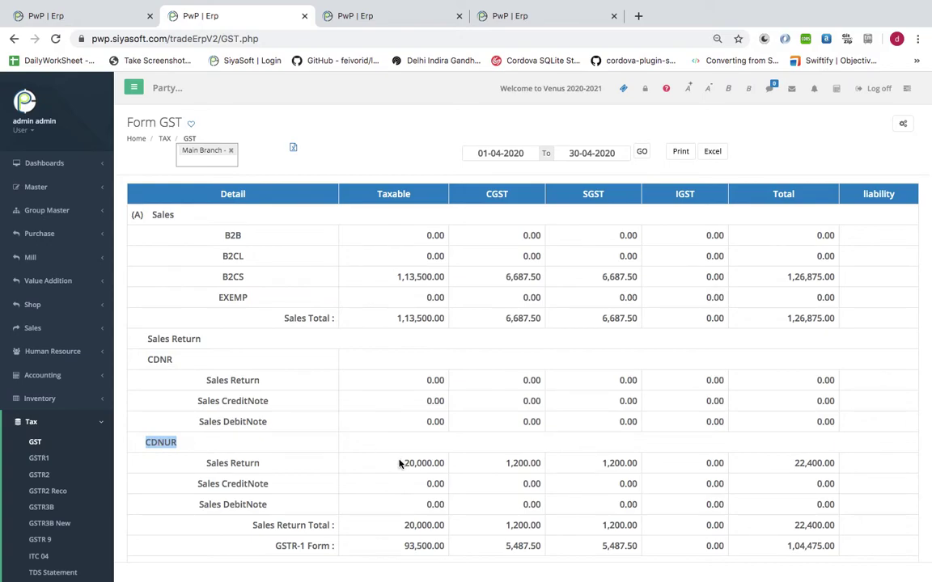
double_click(426, 463)
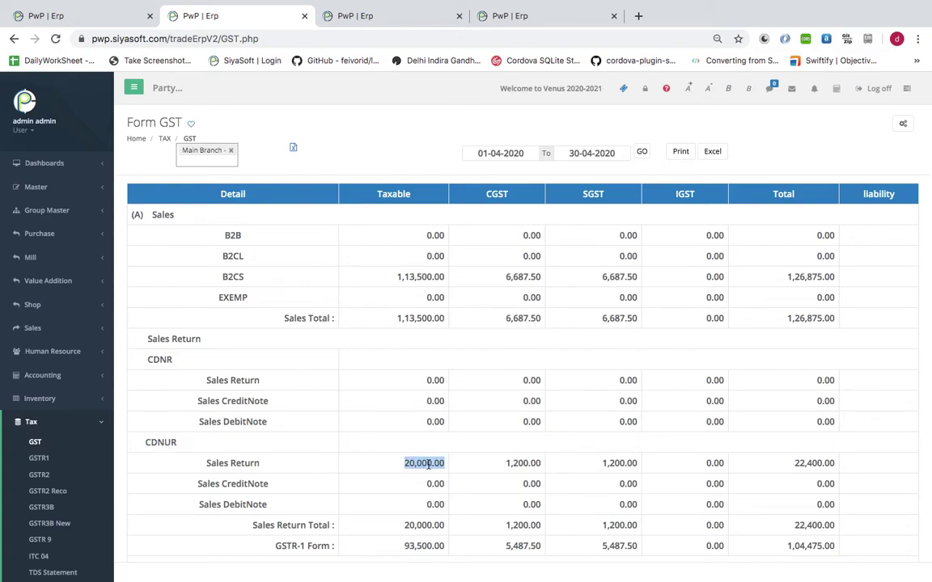
double_click(522, 463)
double_click(619, 462)
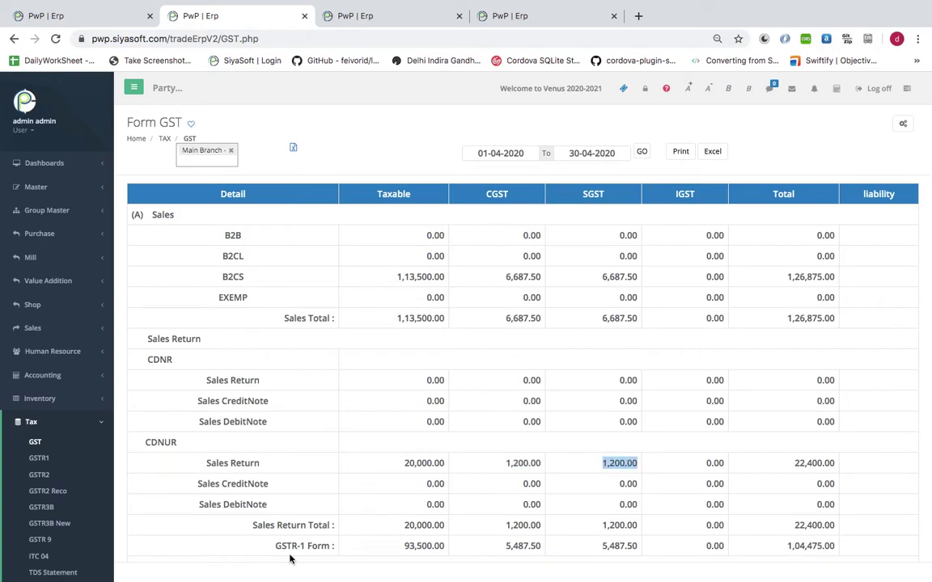
double_click(421, 547)
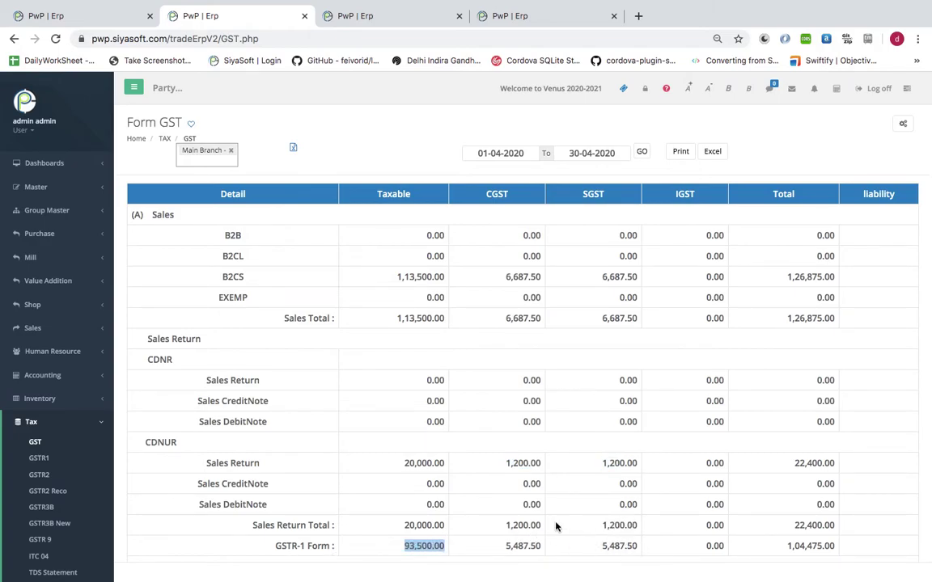
Step: Review Form GST's Purchase section, from the B2BUR purchases and purchase returns down to the GSTR-2 Form totals
scroll(556, 527, "down", 3)
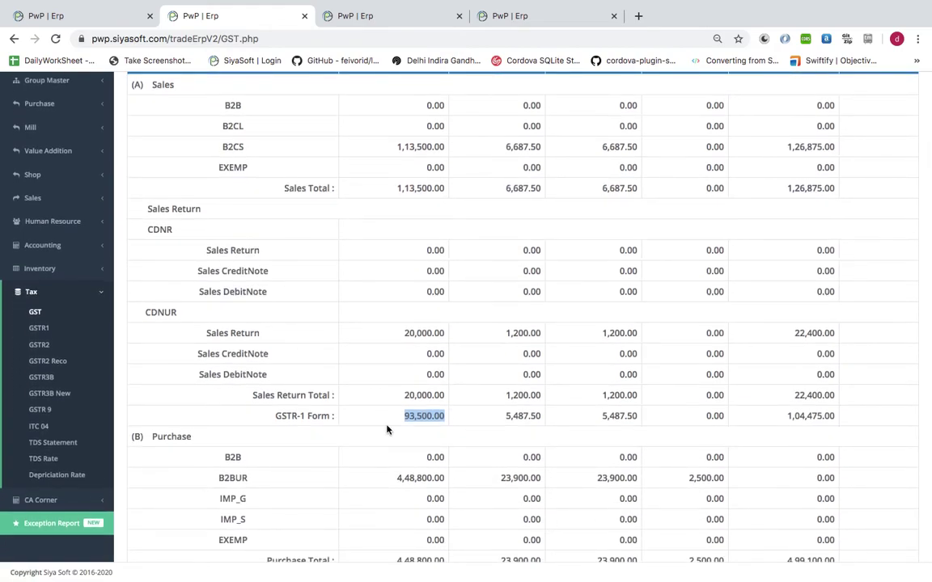
scroll(387, 430, "down", 6)
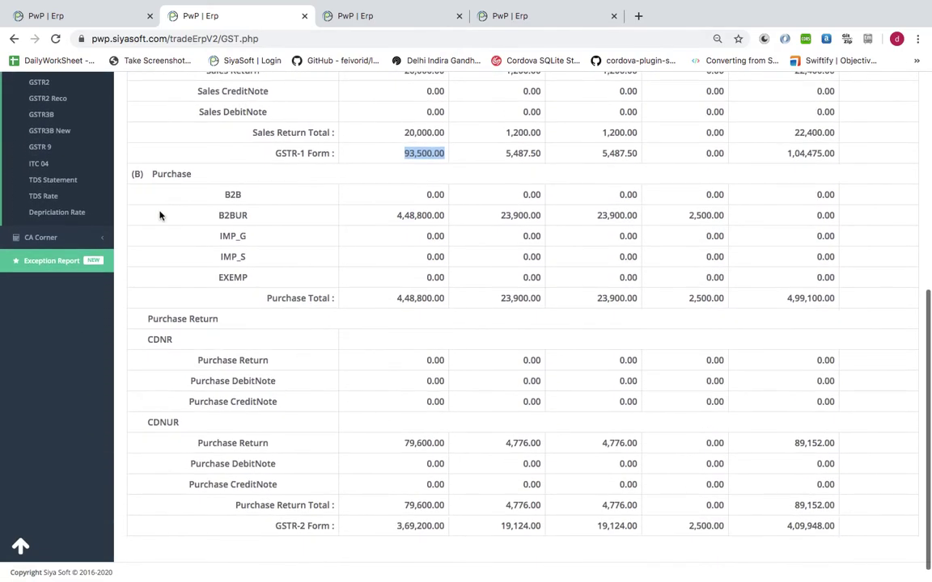
triple_click(144, 176)
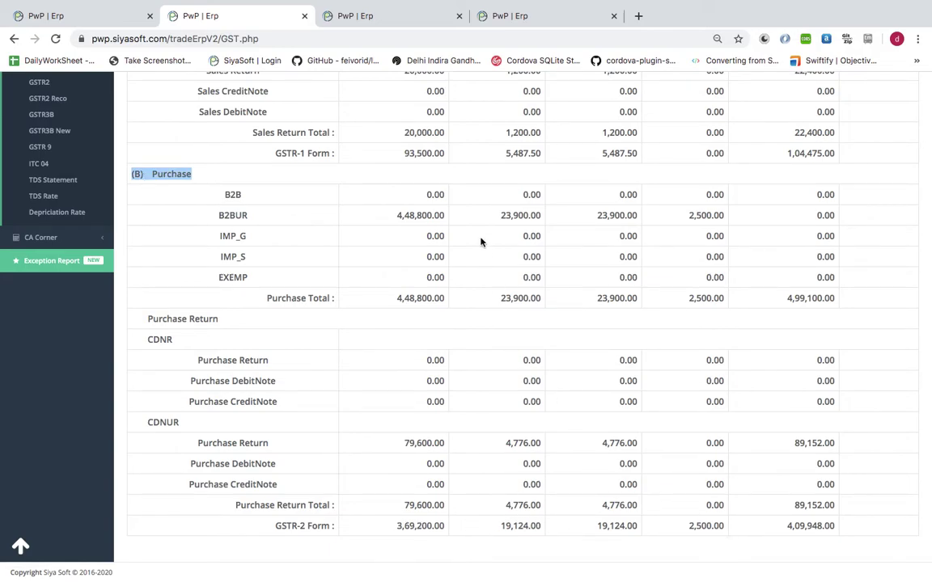
scroll(480, 243, "up", 5)
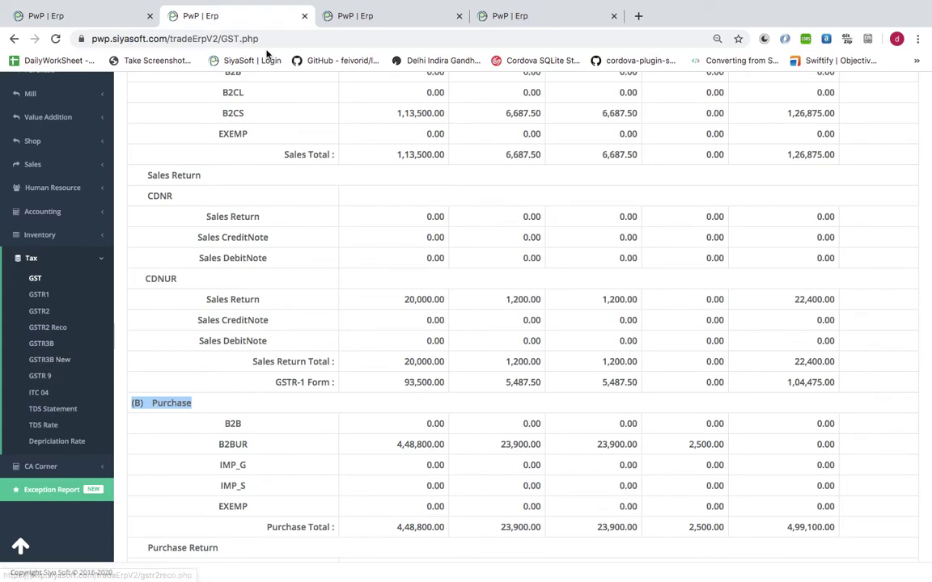
Step: In GSTR3B, check the taxable value, central tax and state tax of the outward taxable supplies in section 3.1
left_click(385, 16)
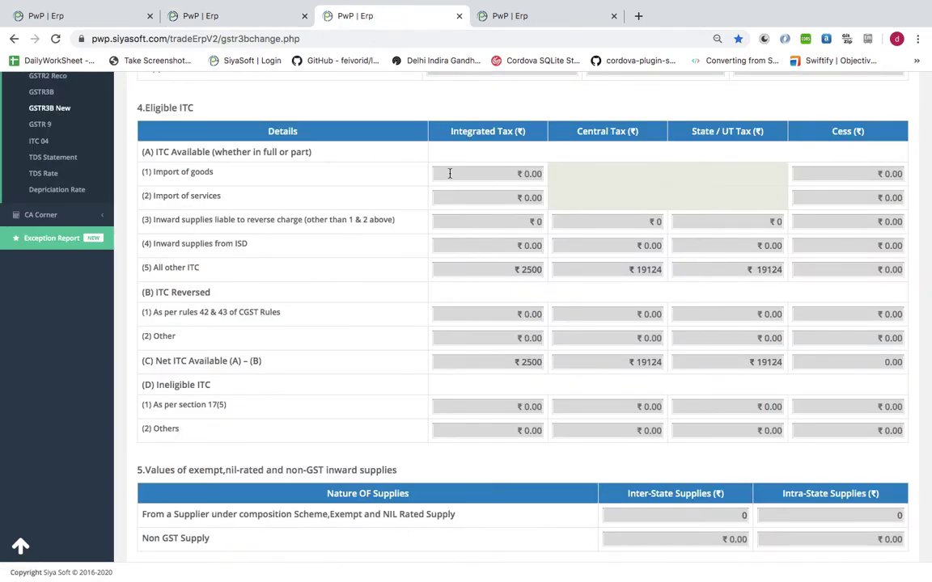
scroll(448, 173, "up", 5)
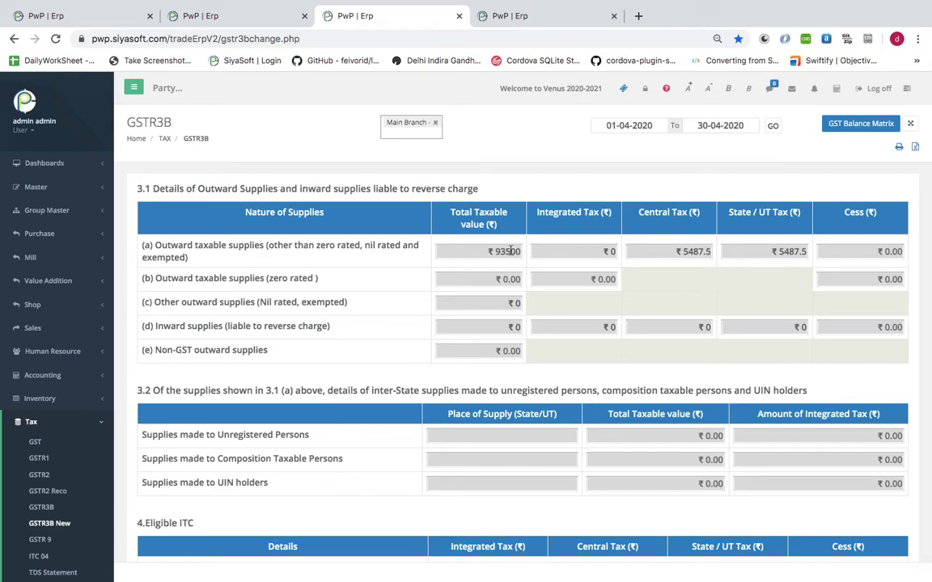
left_click(511, 251)
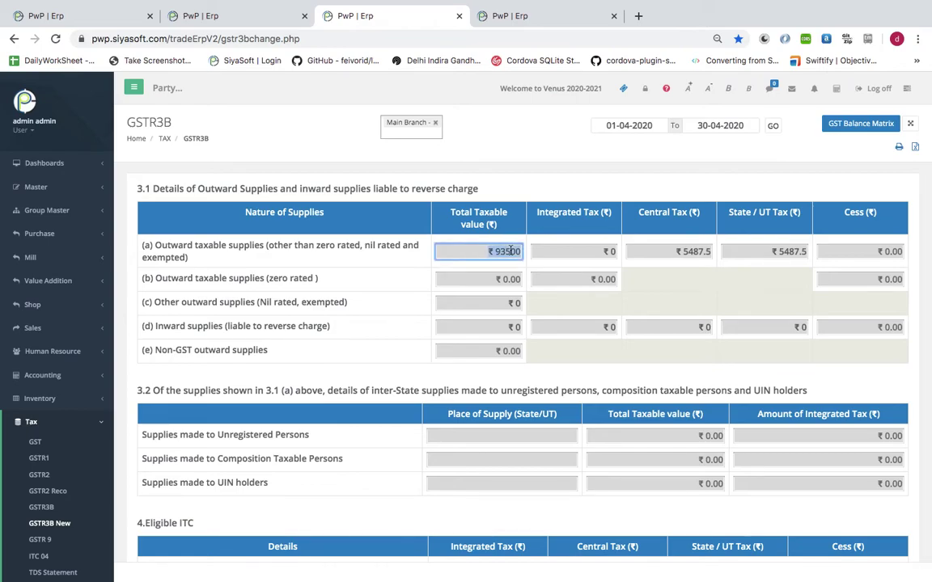
left_click(655, 251)
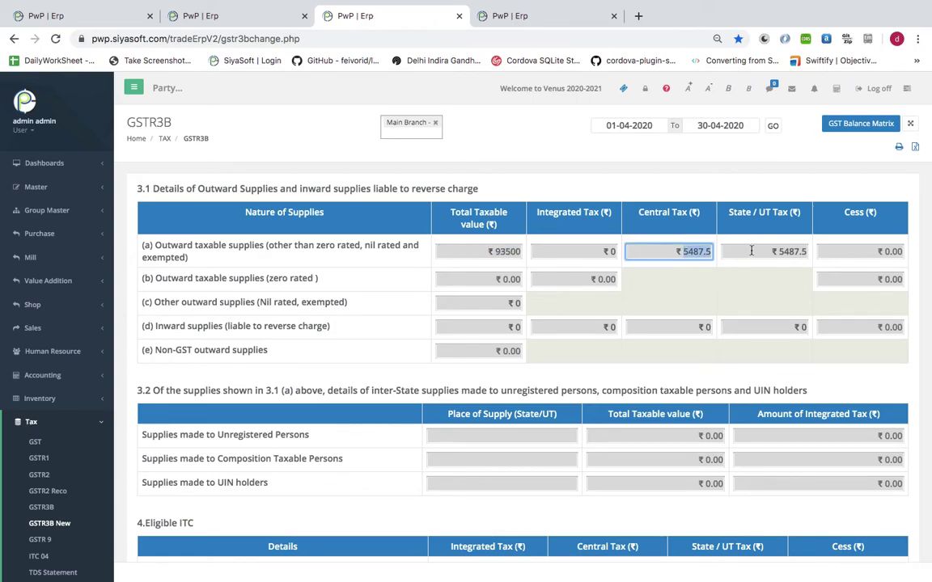
left_click(772, 252)
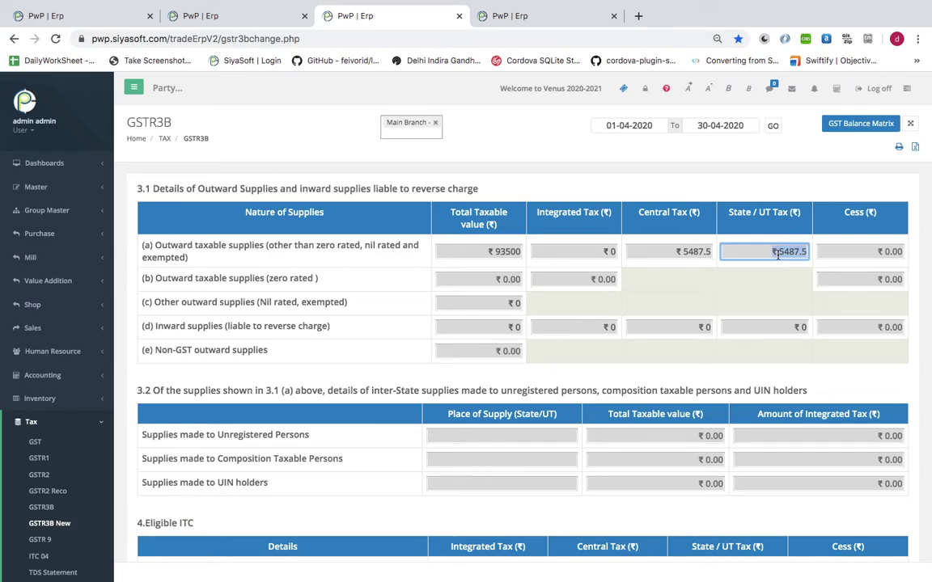
Step: Compare those GSTR3B outward figures with the taxable, CGST and SGST amounts of the GSTR-1 Form row in Form GST
left_click(224, 14)
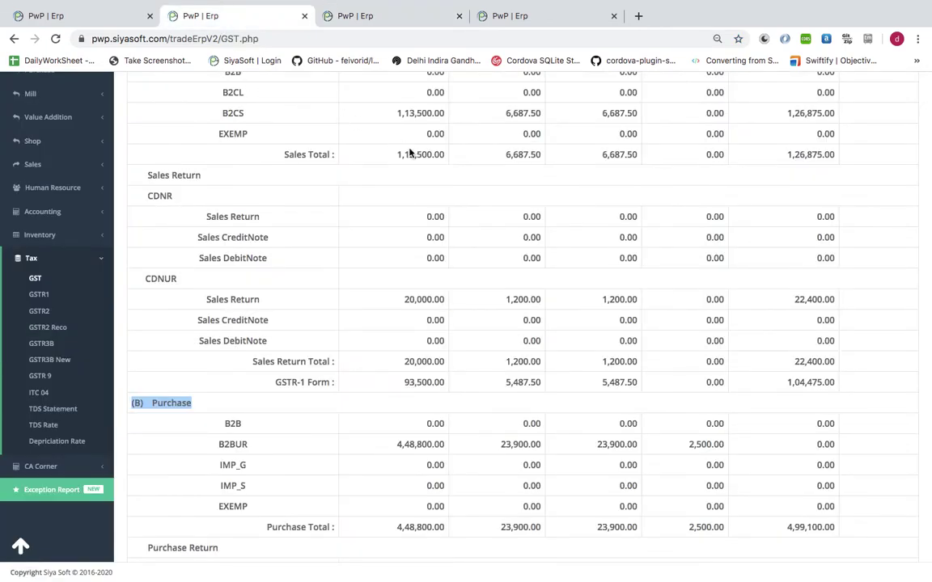
scroll(413, 157, "up", 4)
scroll(386, 326, "down", 2)
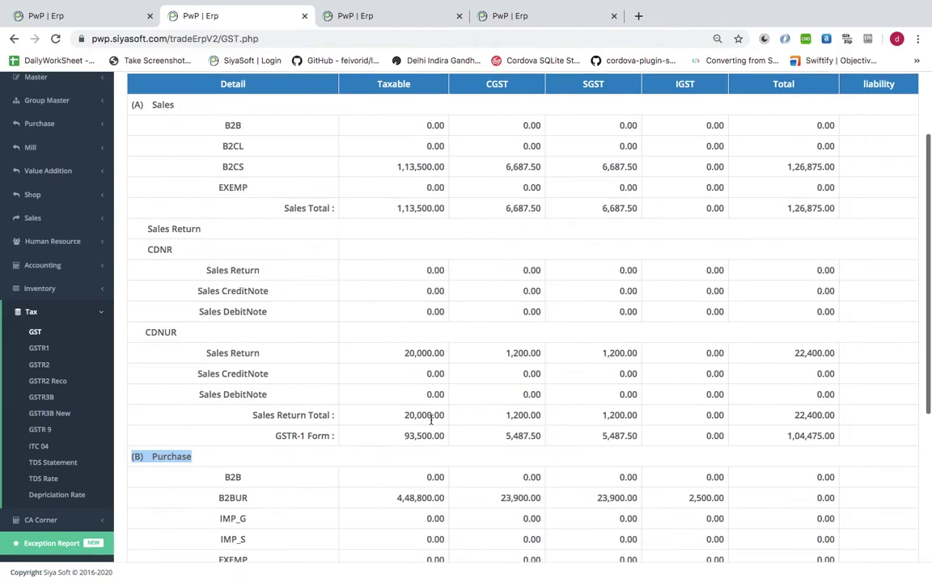
double_click(423, 435)
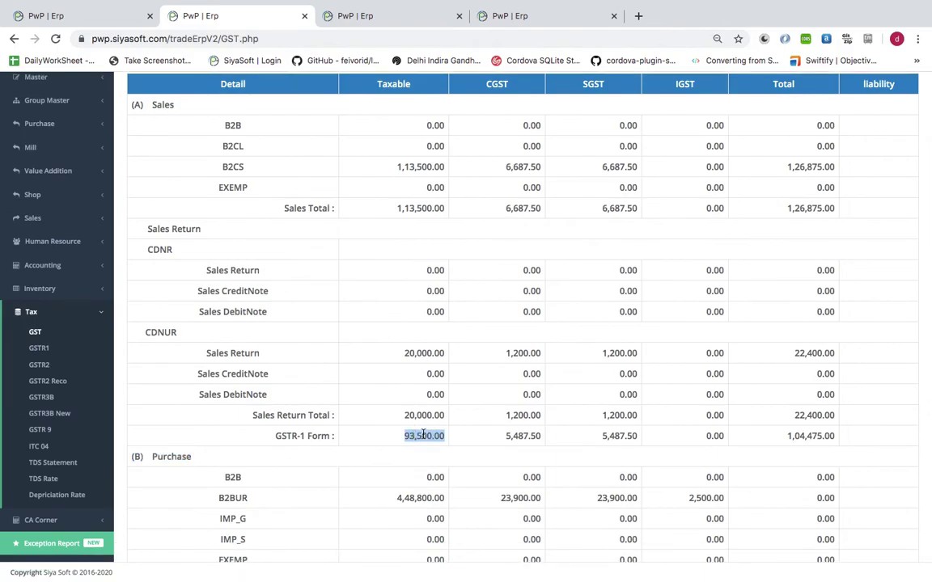
double_click(525, 436)
left_click(623, 442)
double_click(621, 437)
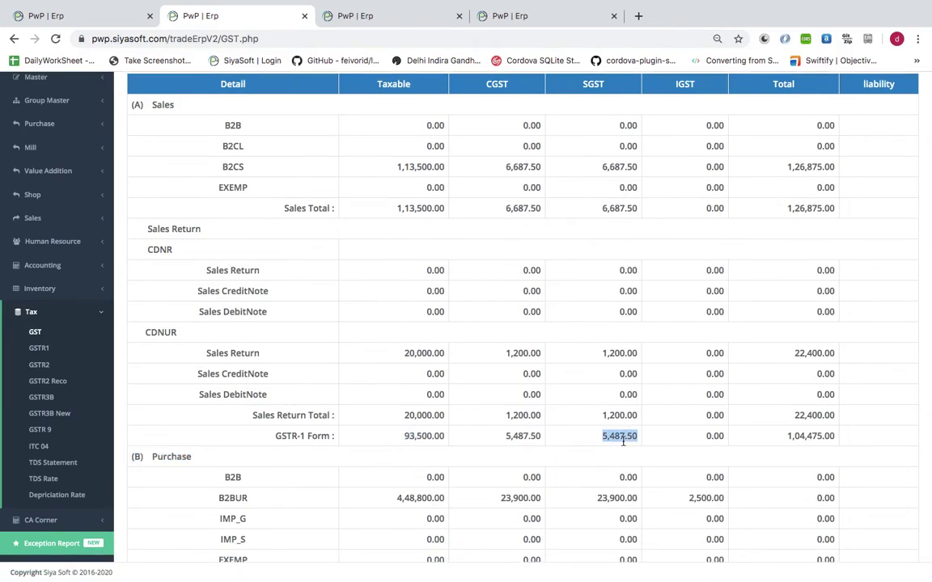
Step: Return to GSTR3B and review the 4.Eligible ITC section
left_click(354, 17)
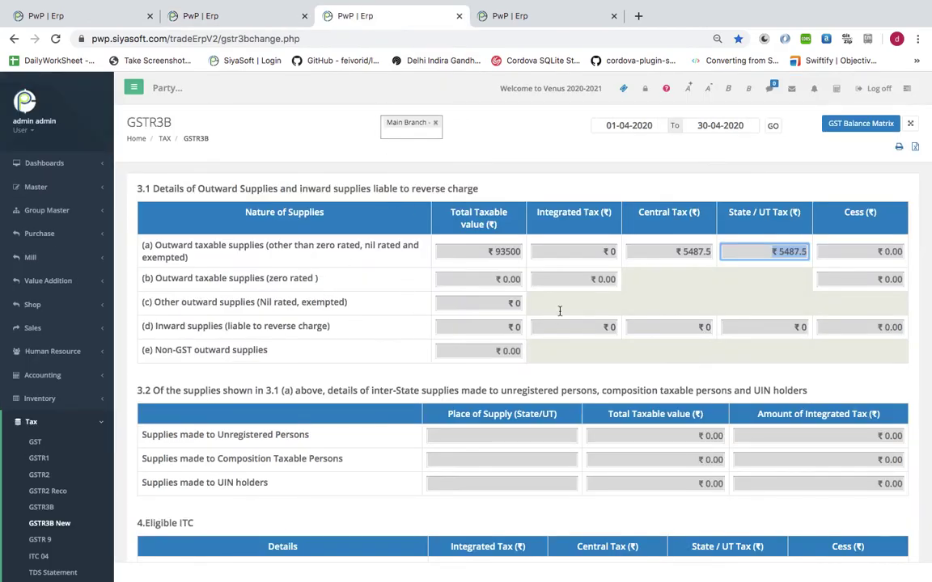
scroll(433, 312, "down", 5)
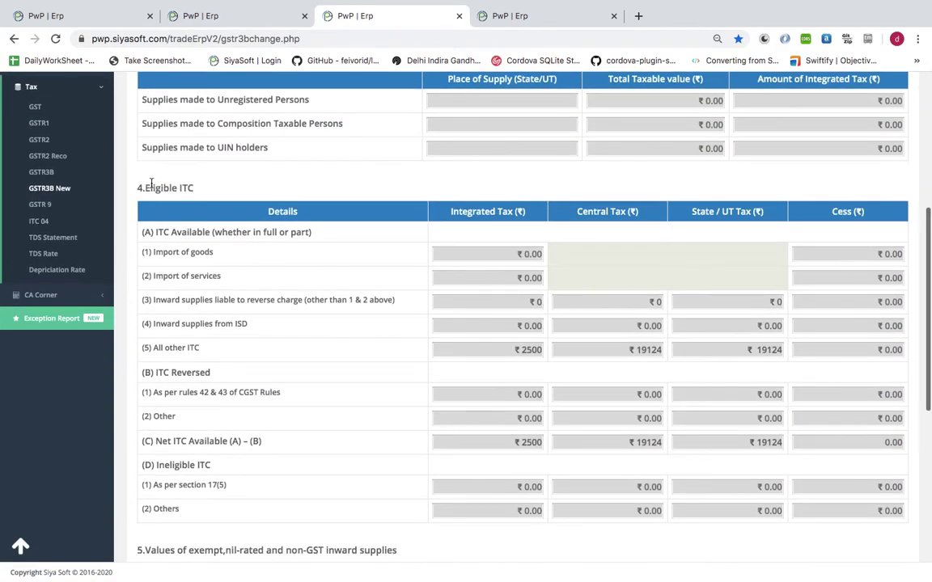
triple_click(157, 185)
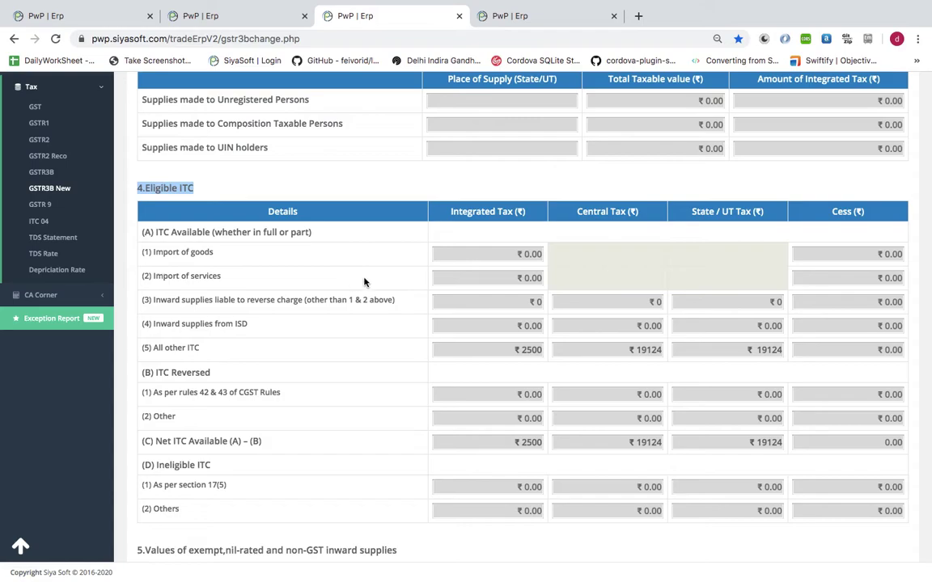
Step: Check the IGST, CGST and SGST amounts of the GSTR-2 Form row in Form GST
left_click(268, 17)
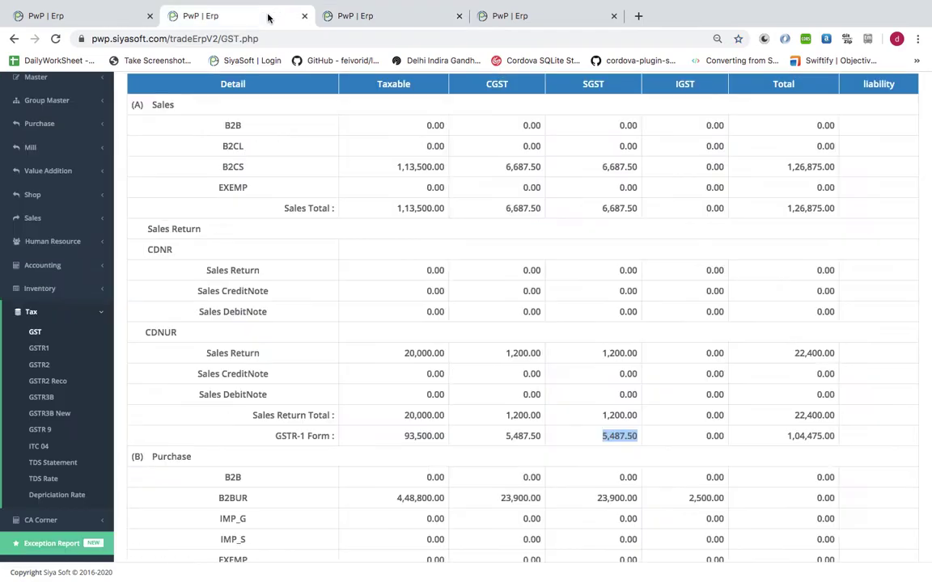
scroll(296, 243, "down", 4)
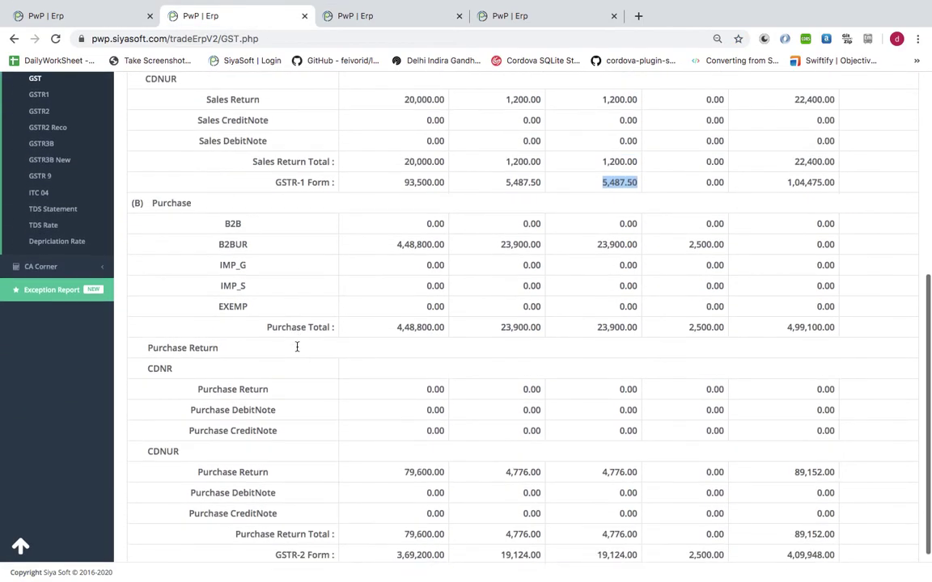
double_click(707, 506)
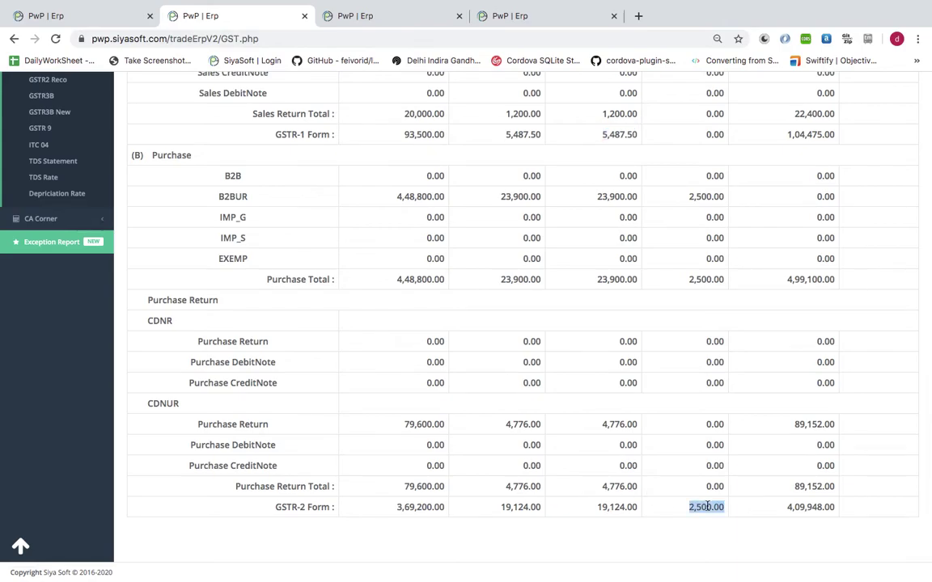
double_click(520, 506)
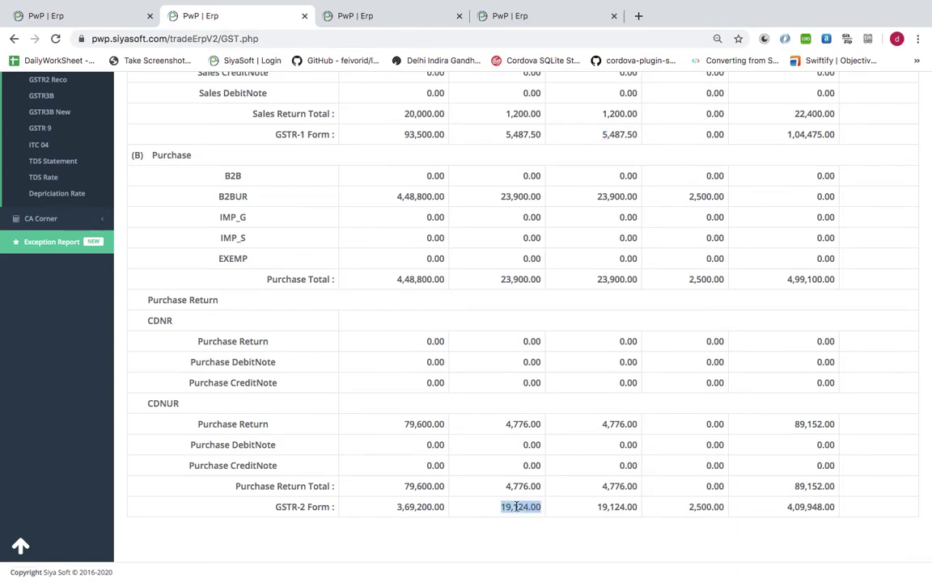
double_click(616, 507)
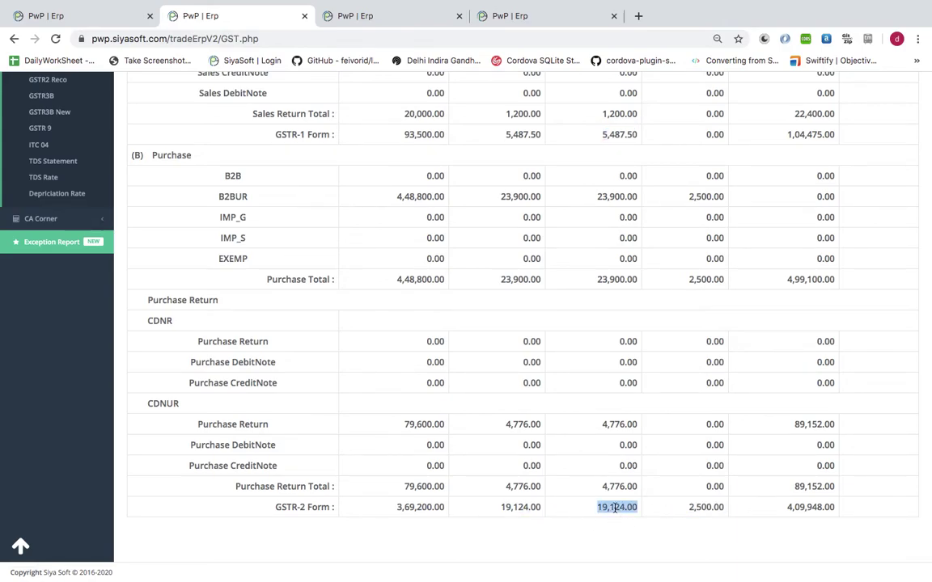
Step: Match the GSTR-2 Form amounts against the central and state tax of All other ITC in GSTR3B
left_click(375, 15)
double_click(634, 349)
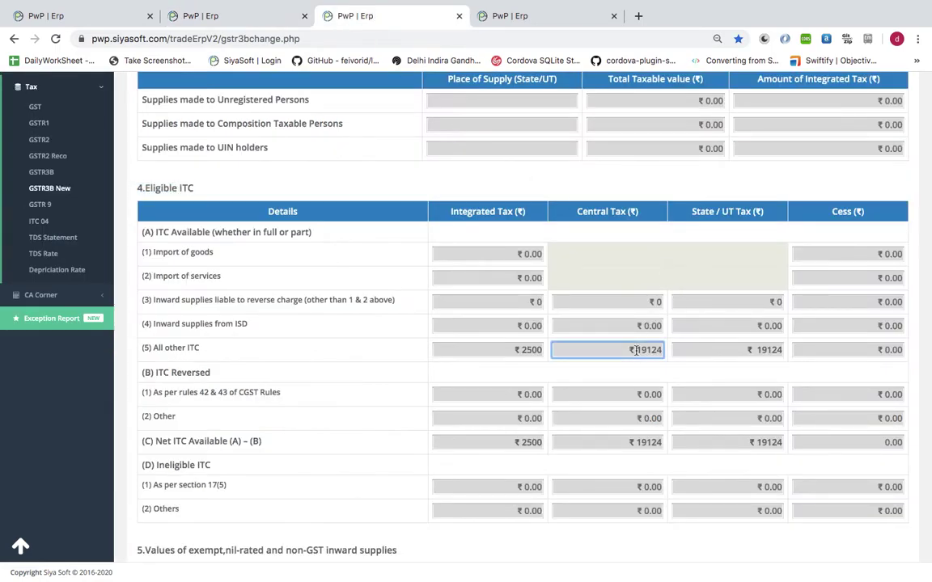
double_click(763, 350)
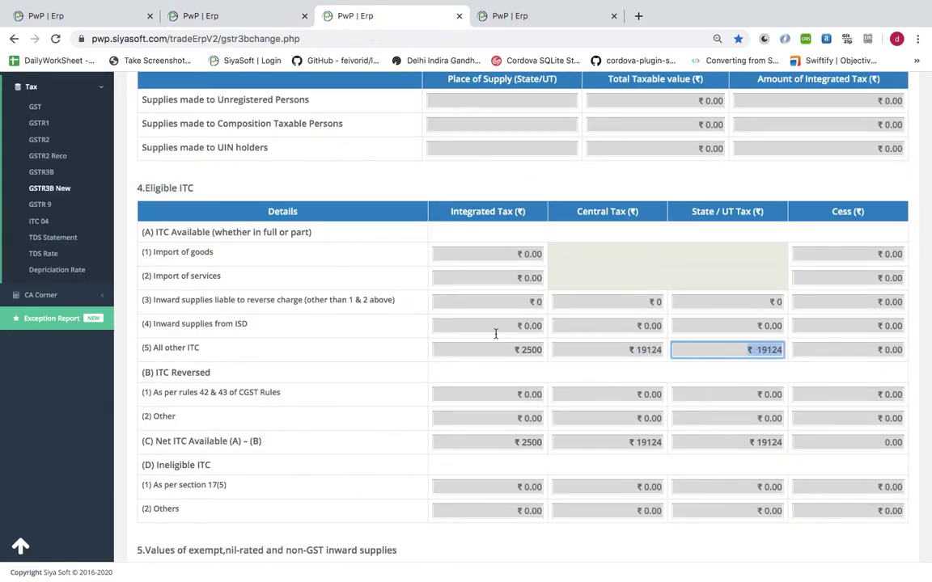
Step: Review the integrated tax of Net ITC Available and the 6.1 Payment of Tax section in GSTR3B
double_click(516, 443)
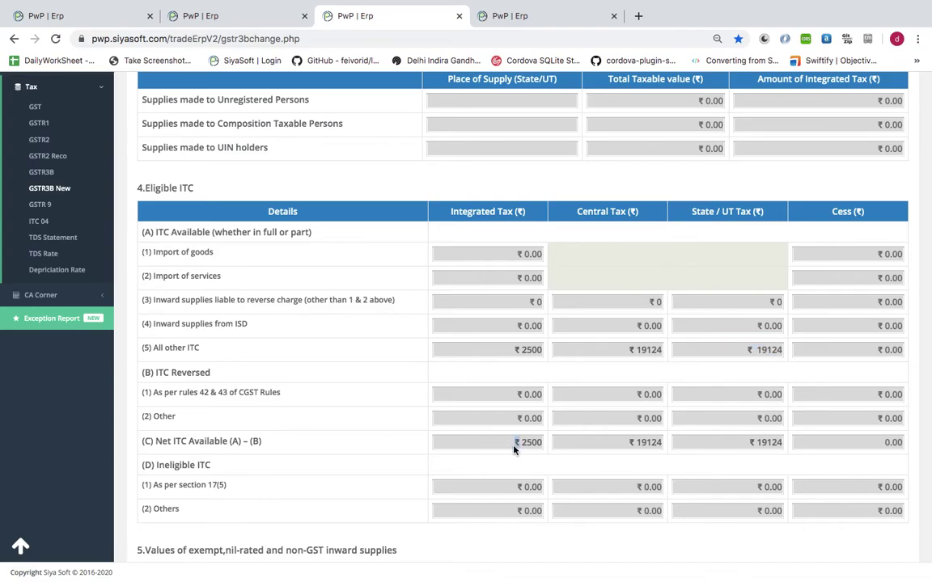
triple_click(518, 444)
scroll(518, 444, "down", 5)
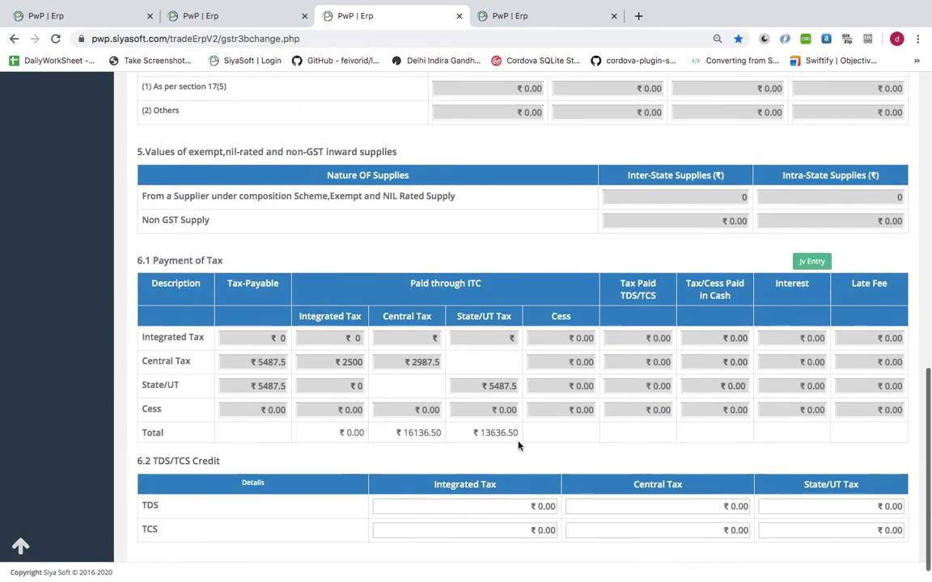
triple_click(180, 260)
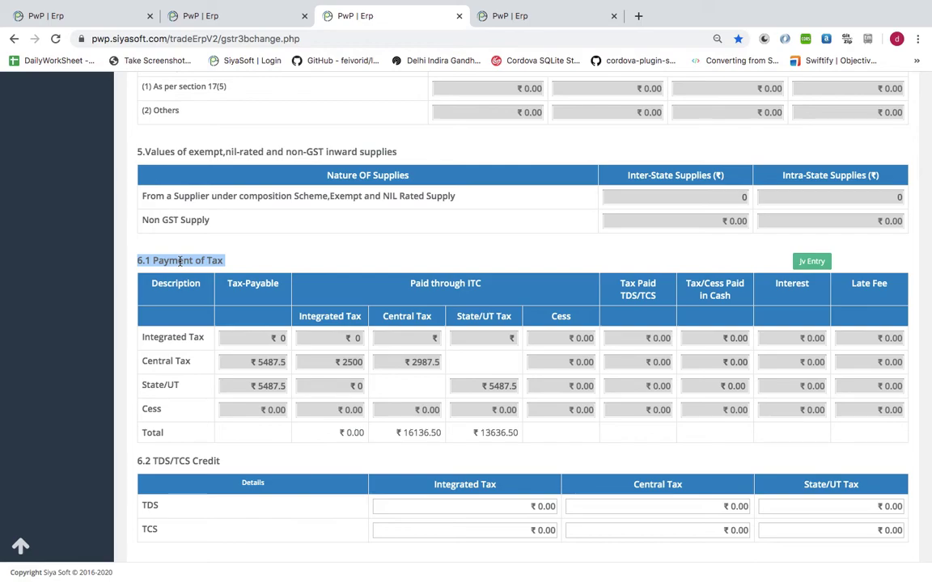
Step: Check the central and state tax amounts of the outward taxable supplies in section 3.1
scroll(369, 267, "up", 8)
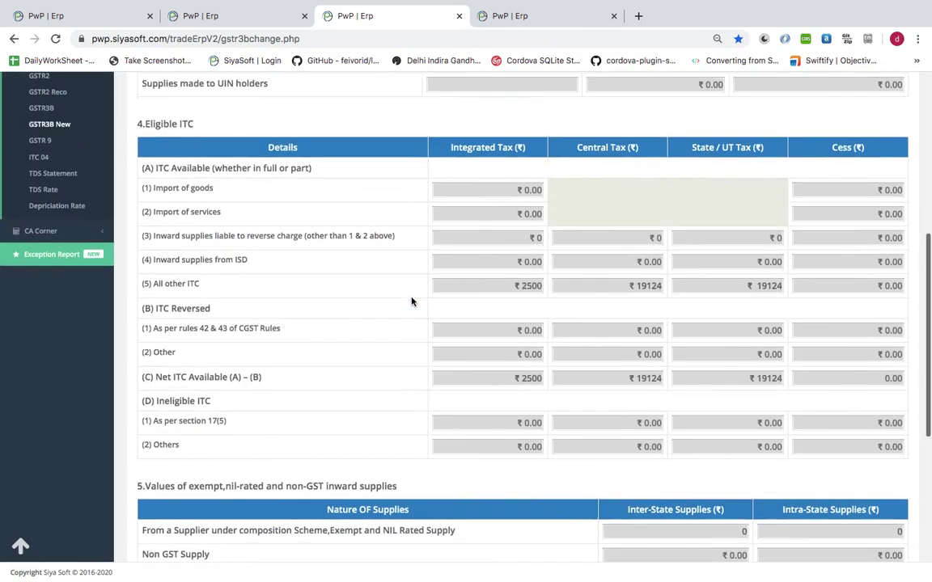
double_click(692, 135)
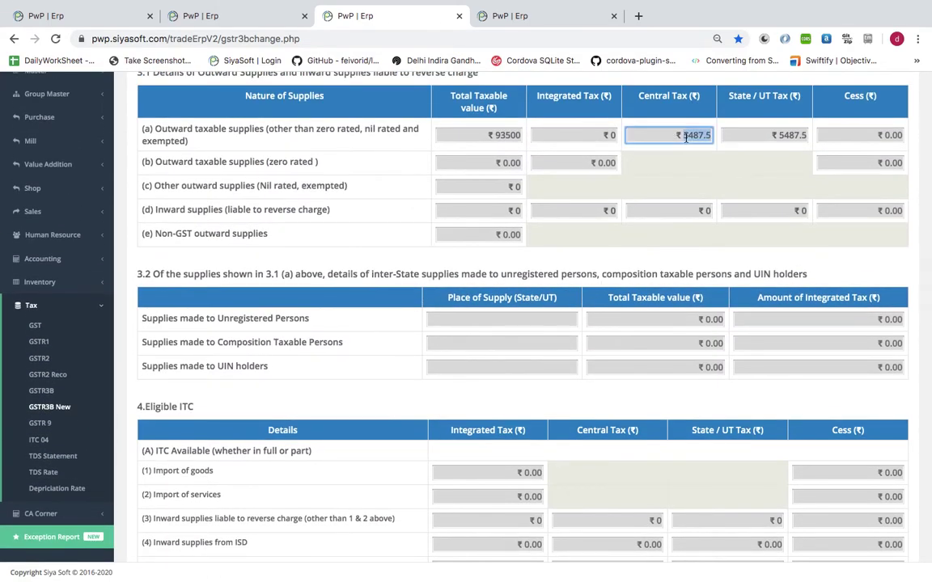
double_click(779, 135)
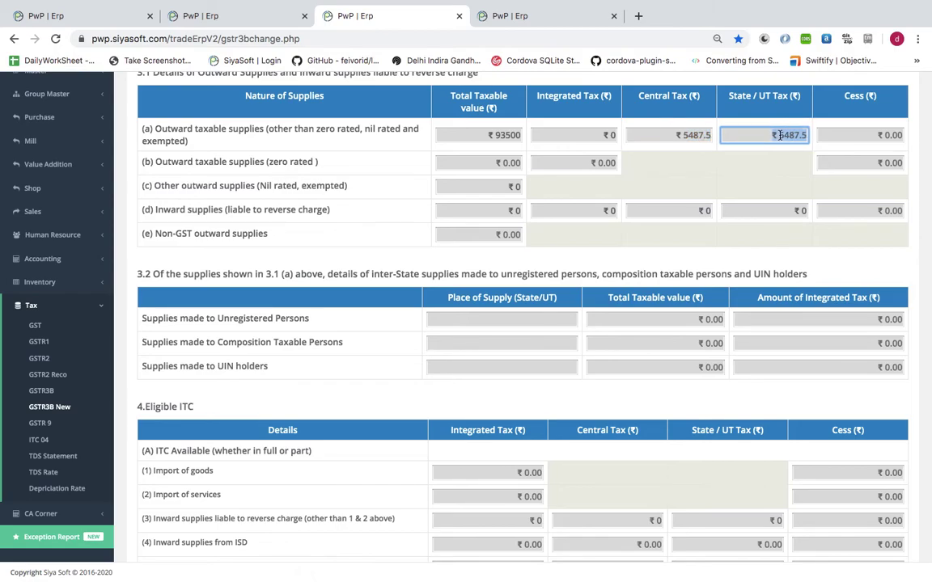
Step: Load the GSTR3B report for the period 01-04-2020 to 30-04-2020
scroll(778, 135, "left", 5)
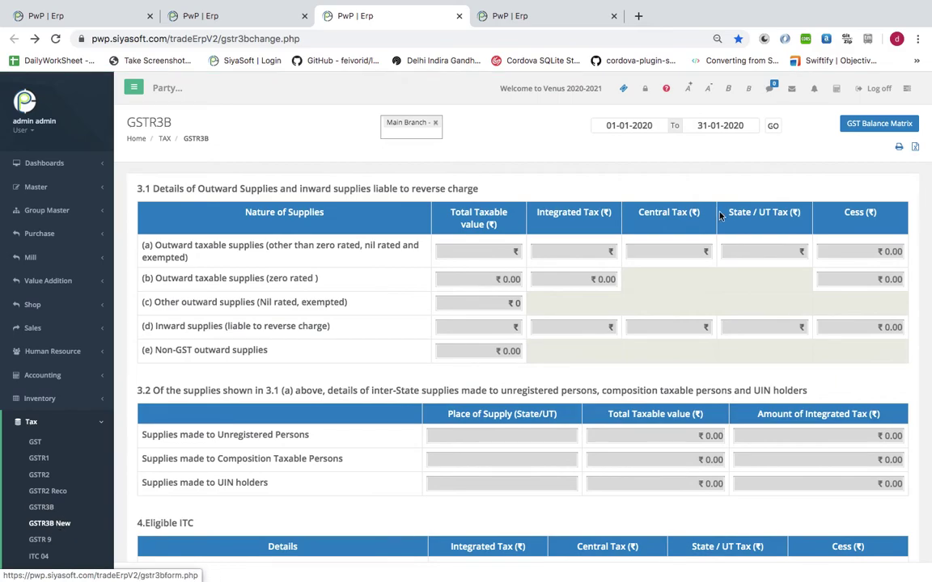
left_click(639, 125)
left_click(645, 174)
left_click(718, 125)
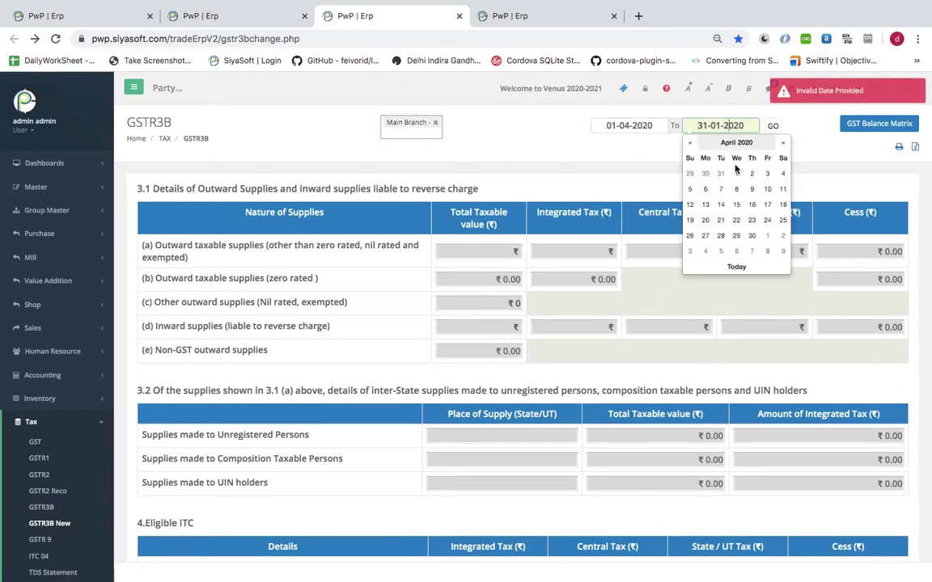
left_click(751, 236)
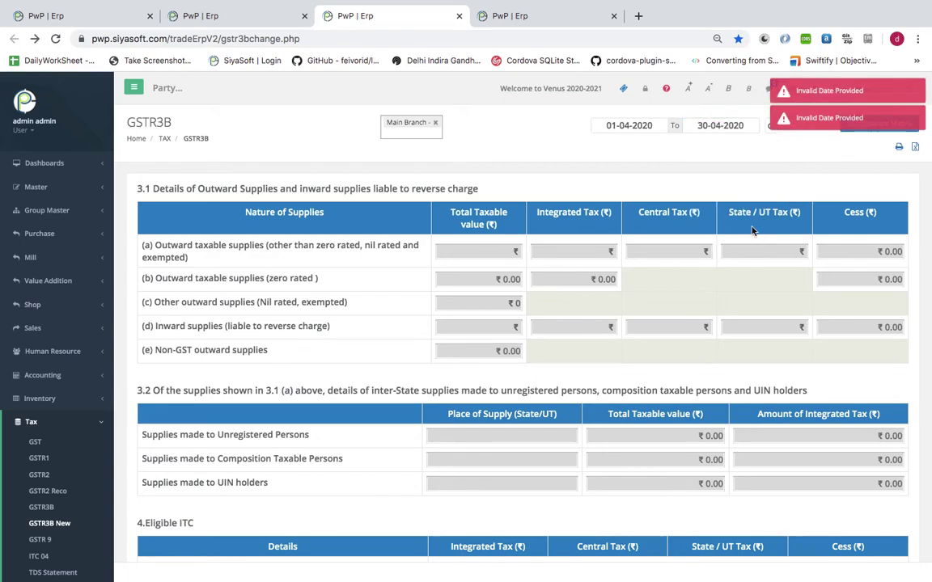
left_click(771, 127)
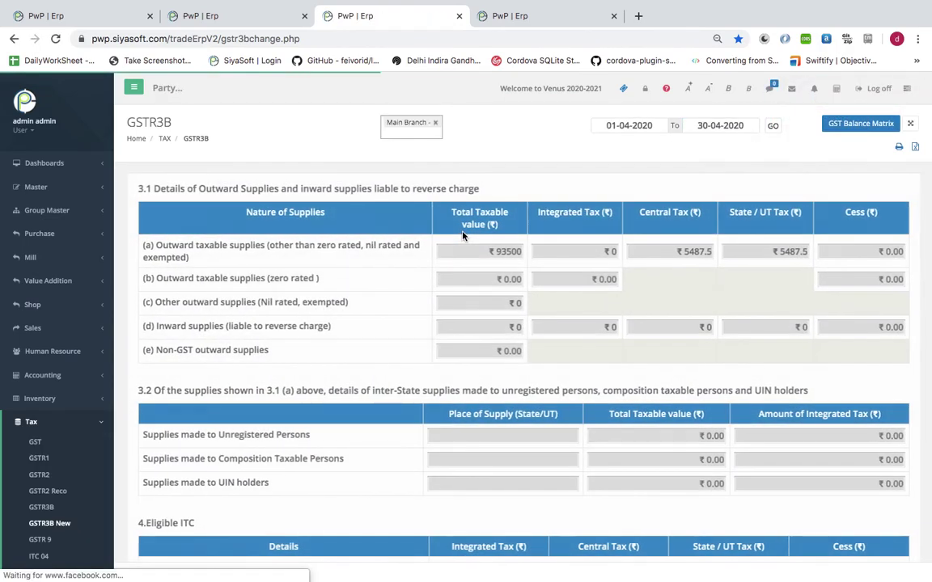
Step: Compare the 6.1 tax payable and ITC set-off with Net ITC Available, and check the central and state tax totals
scroll(474, 327, "down", 15)
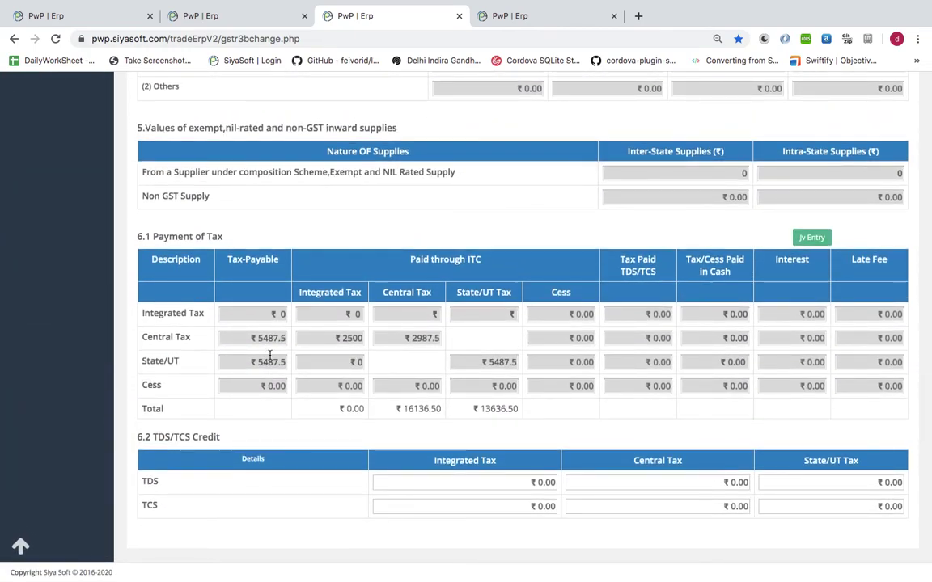
scroll(589, 288, "up", 4)
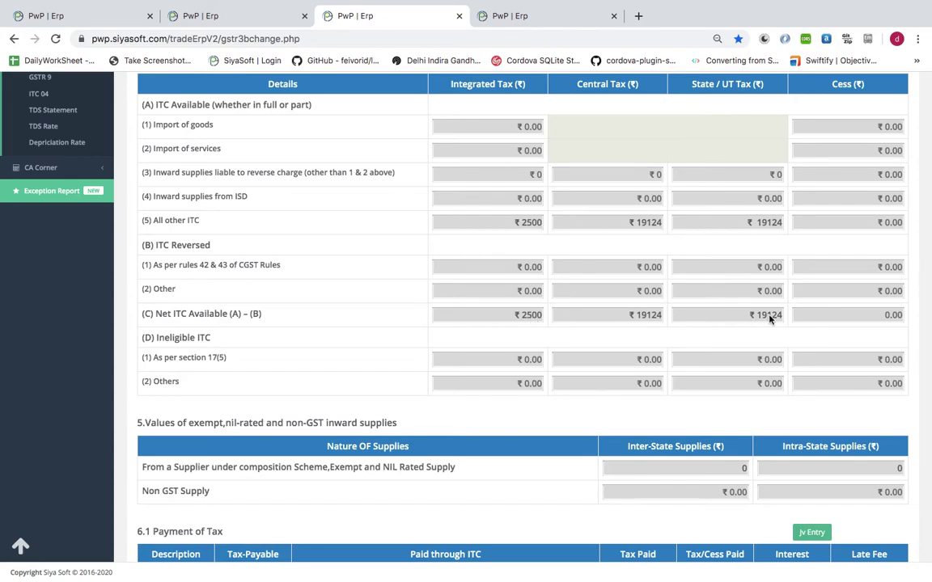
scroll(574, 360, "down", 4)
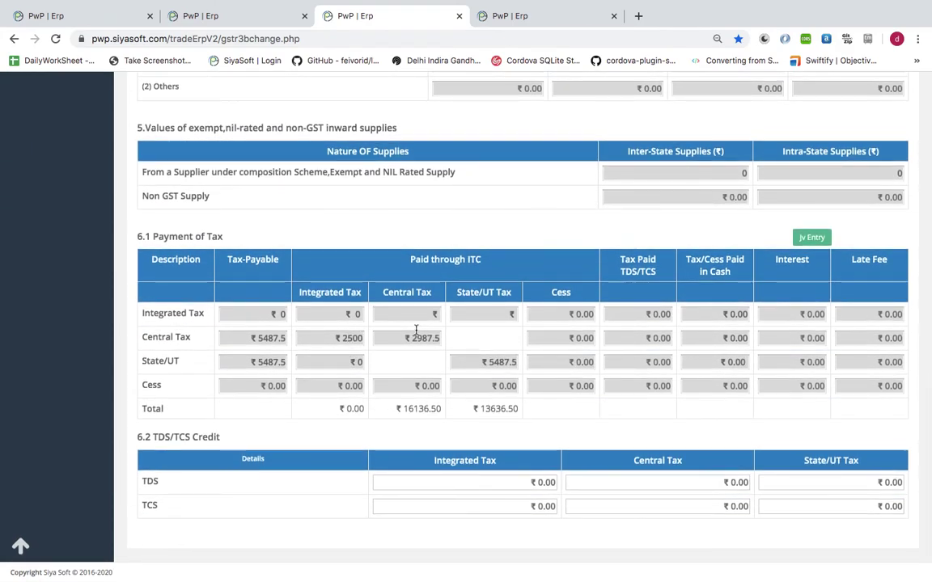
double_click(421, 409)
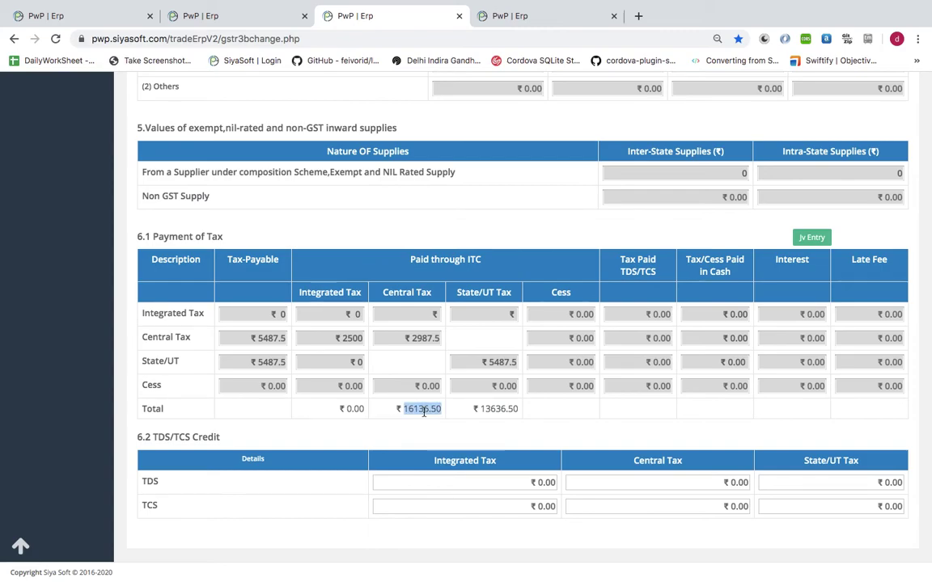
triple_click(494, 409)
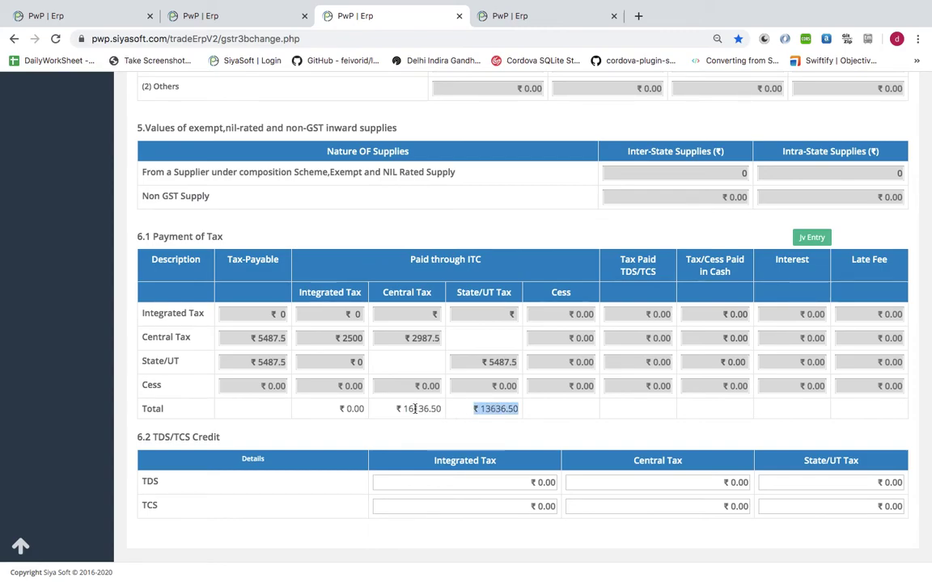
double_click(415, 408)
triple_click(495, 408)
Step: Create the JV entry for the 6.1 Payment of Tax set-off
left_click(814, 239)
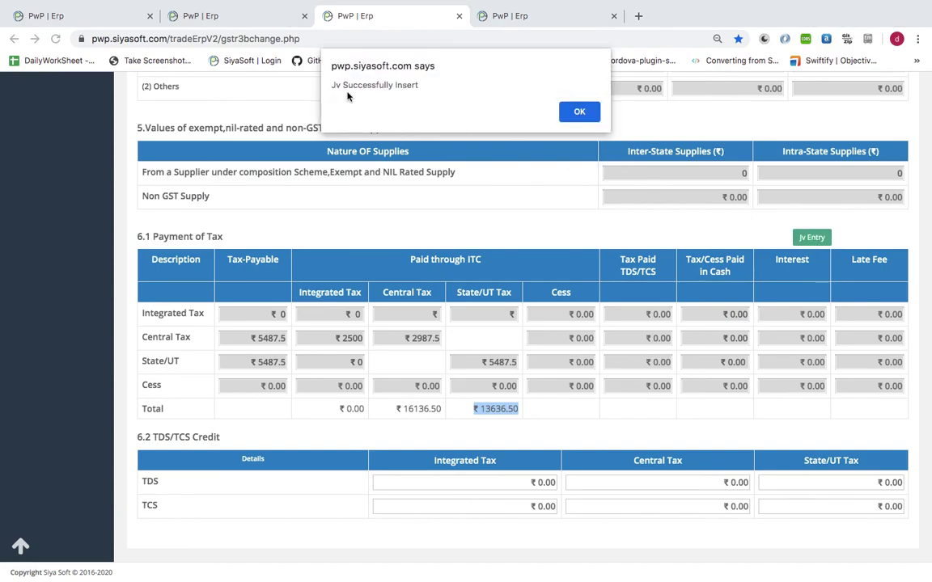
left_click(581, 115)
Step: Open the accounting Journal Report and review the CGST, SGST and IGST vouchers dated 30-04-2020
scroll(304, 154, "up", 5)
scroll(306, 157, "up", 2)
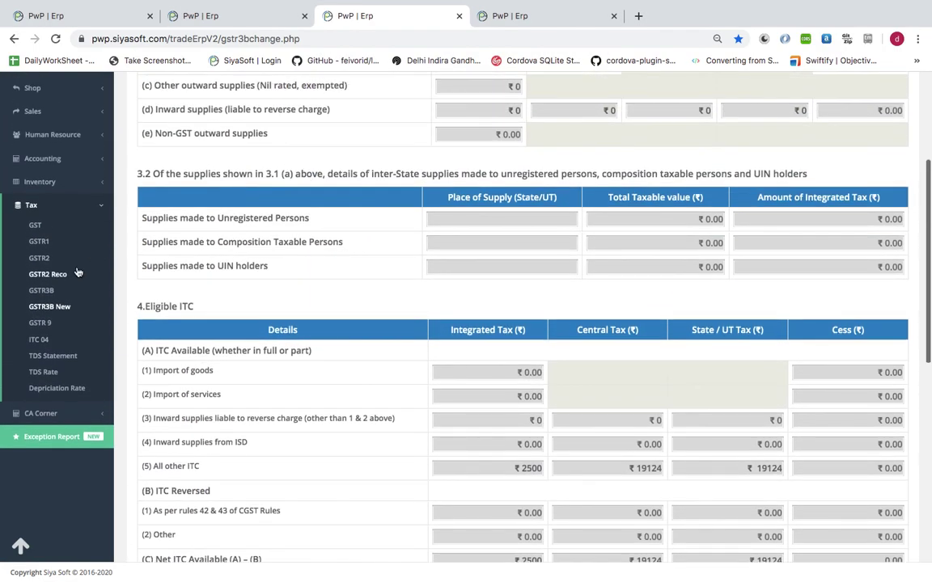
left_click(65, 148)
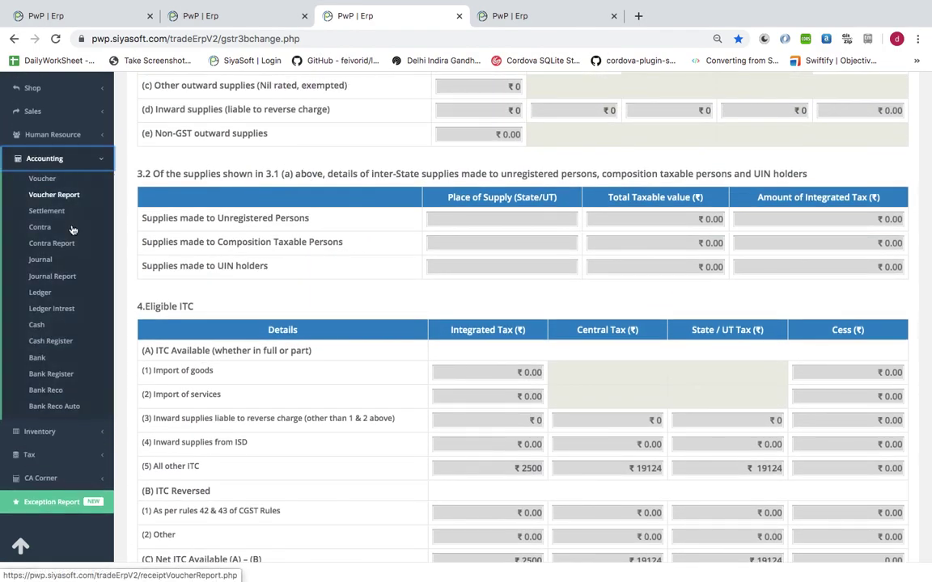
left_click(50, 275)
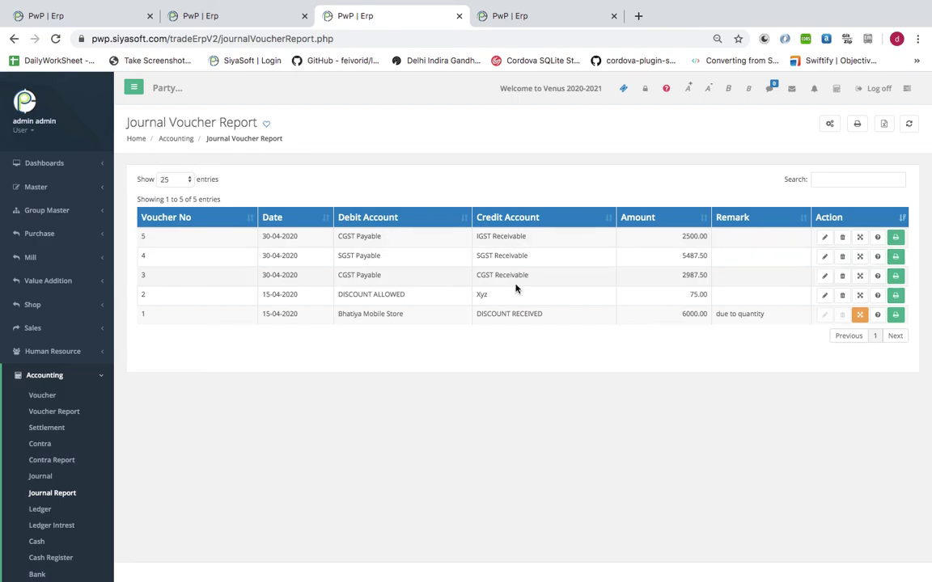
left_click(77, 376)
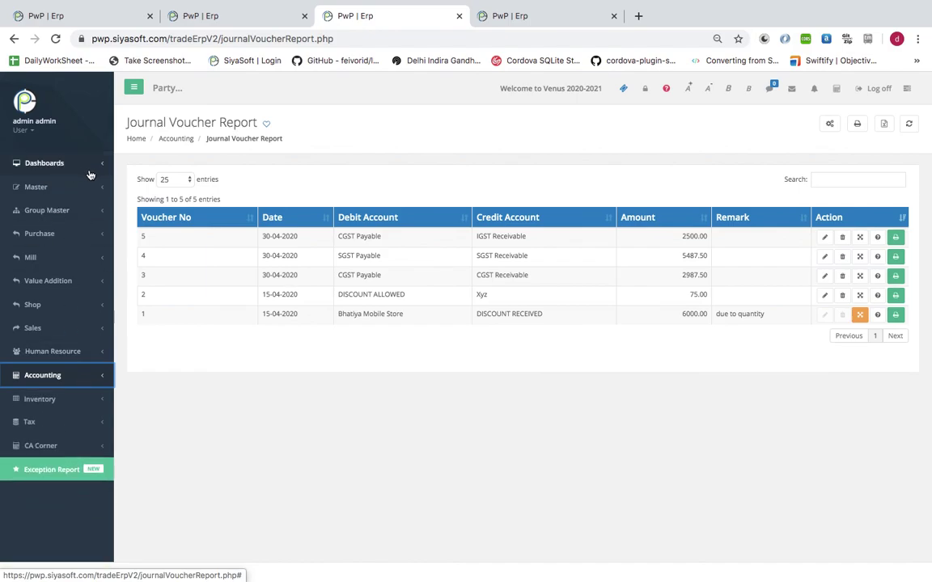